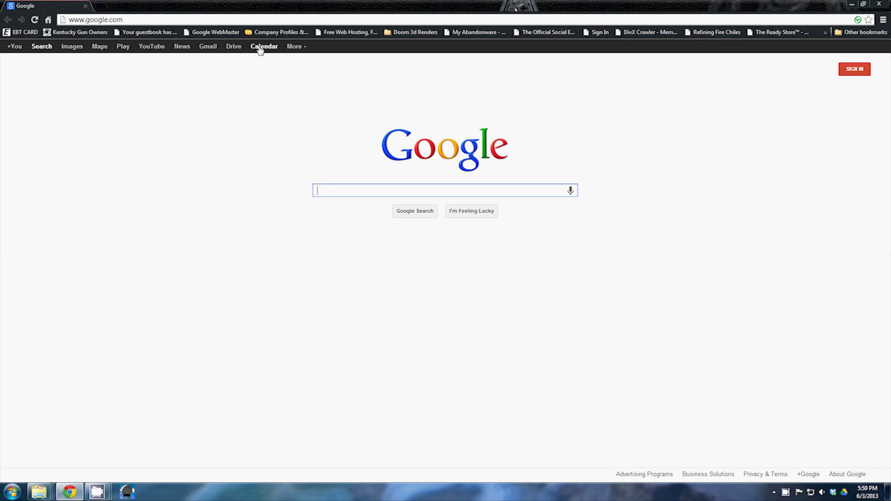
# Bring the Chrome window showing the Google homepage to the front and select its address bar.
pyautogui.click(234, 22)
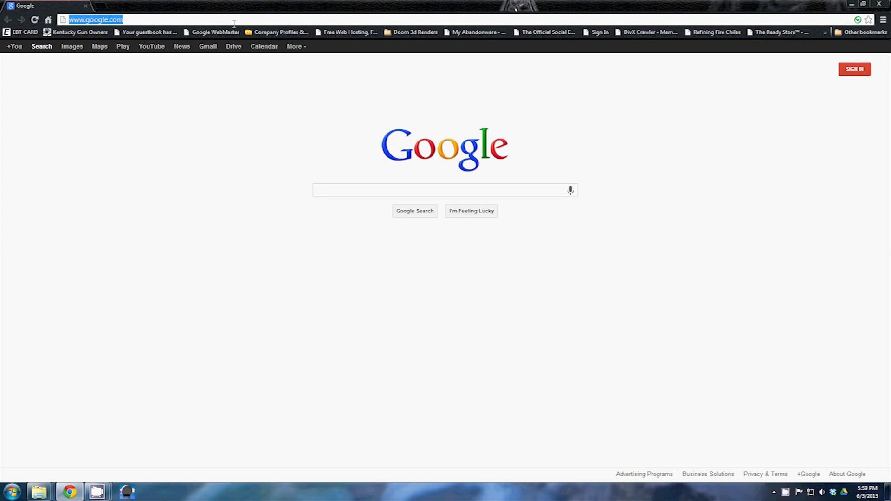
pyautogui.write('wwww.teac')
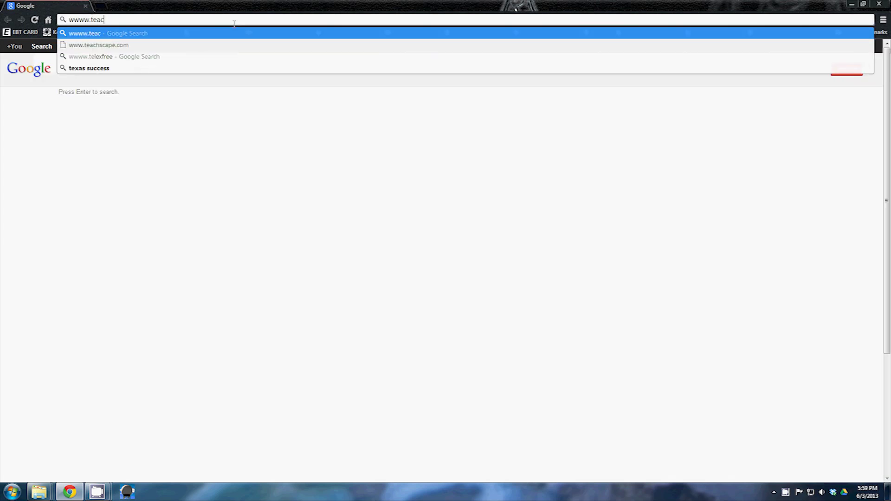
pyautogui.press('BackSpace')
pyautogui.write('m')
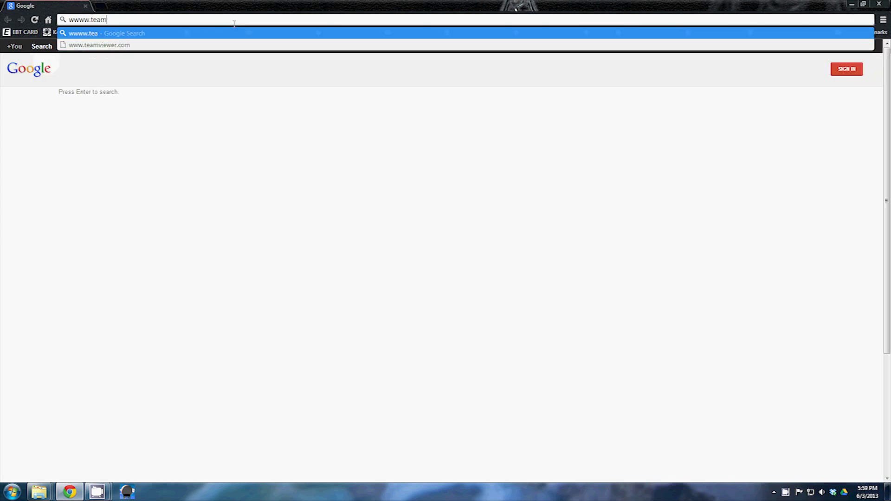
pyautogui.write('viewer.com')
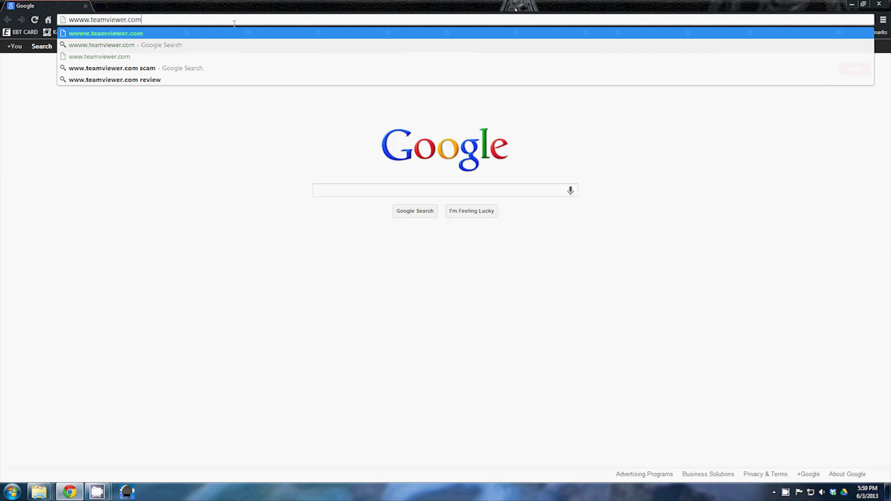
pyautogui.press('Return')
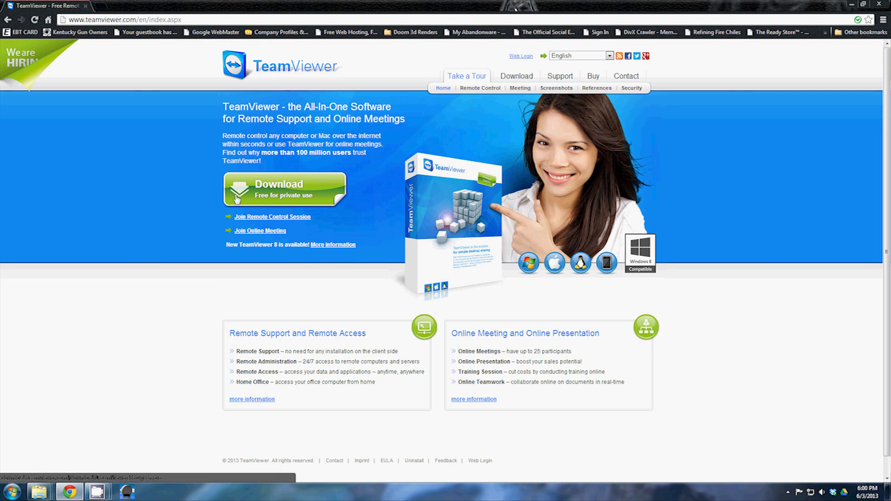
# Download TeamViewer_Setup_en.exe into Downloads and launch it.
pyautogui.click(292, 186)
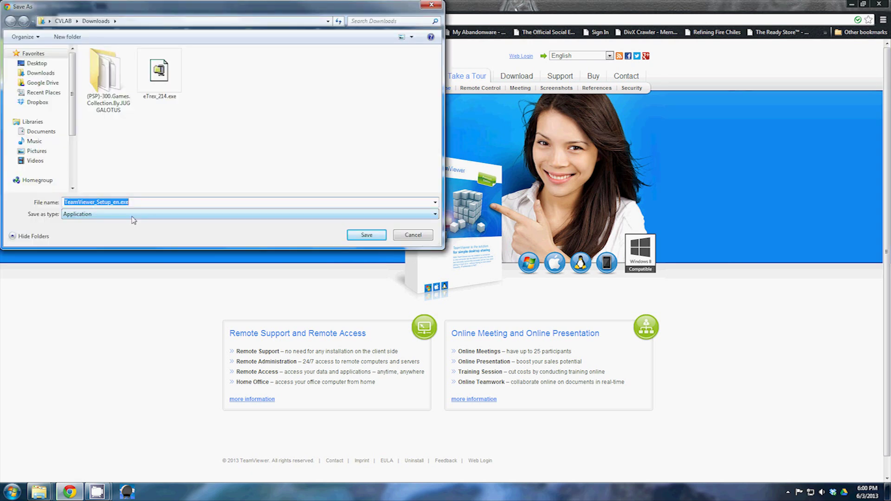
pyautogui.click(365, 236)
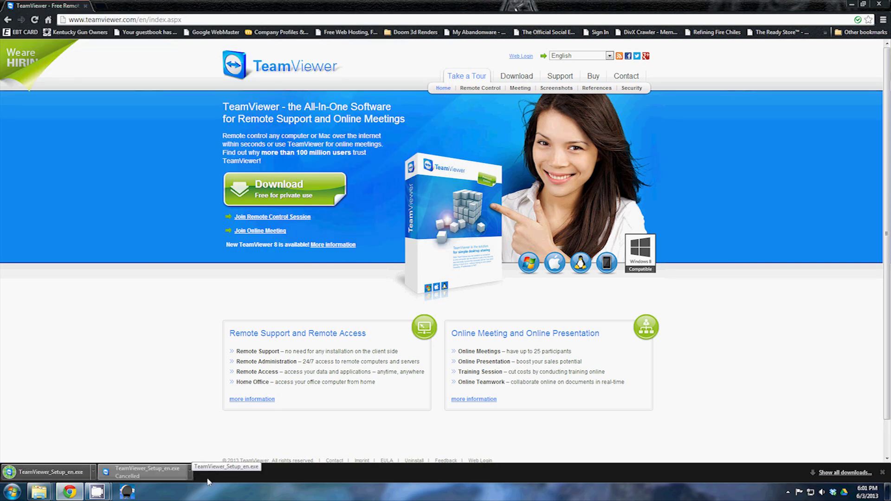
pyautogui.click(35, 474)
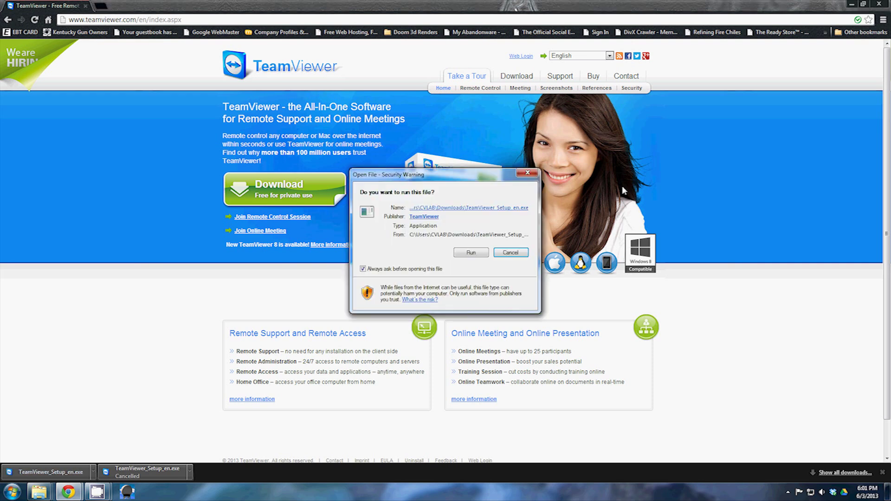
# Run the installer, exit the already-running TeamViewer from the tray, and retry setup.
pyautogui.click(469, 253)
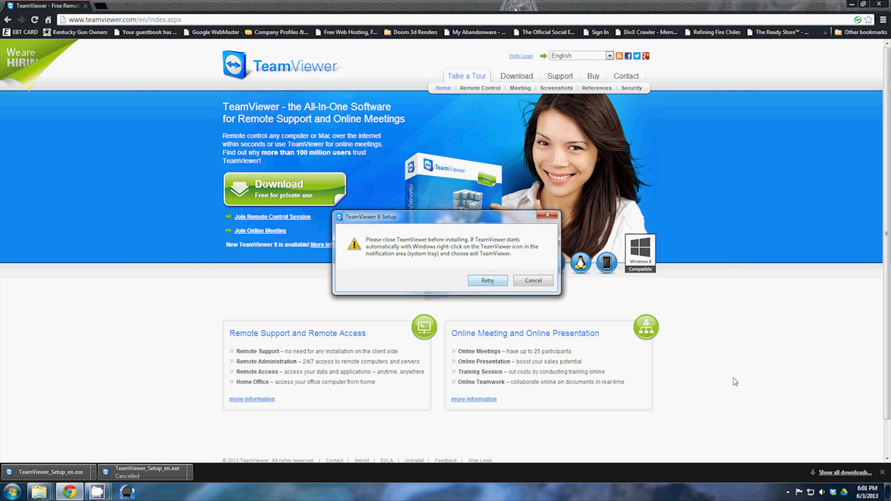
pyautogui.click(787, 493)
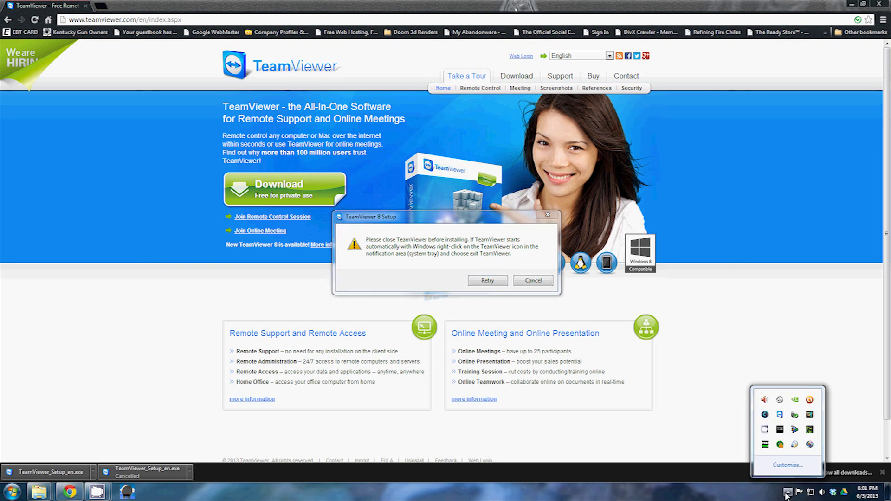
pyautogui.rightClick(783, 419)
pyautogui.click(763, 411)
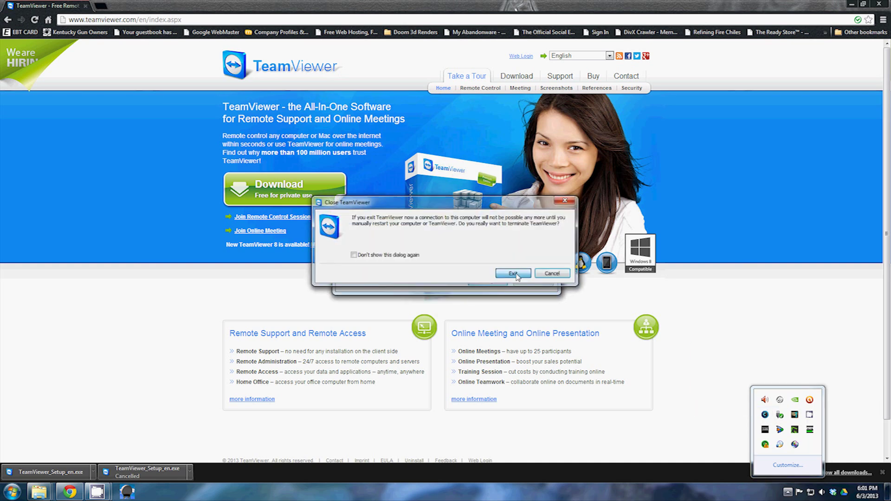
pyautogui.click(513, 273)
pyautogui.click(488, 281)
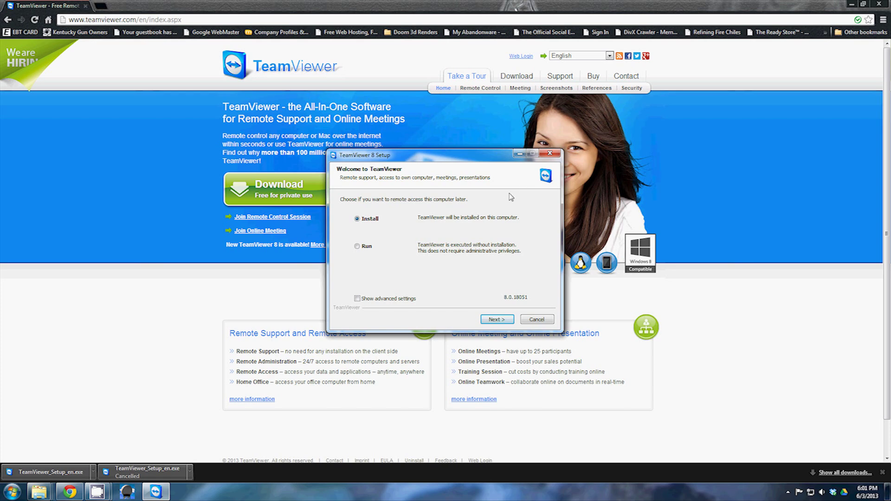
# Close Chrome, choose Install, and continue with personal / non-commercial use.
pyautogui.click(878, 5)
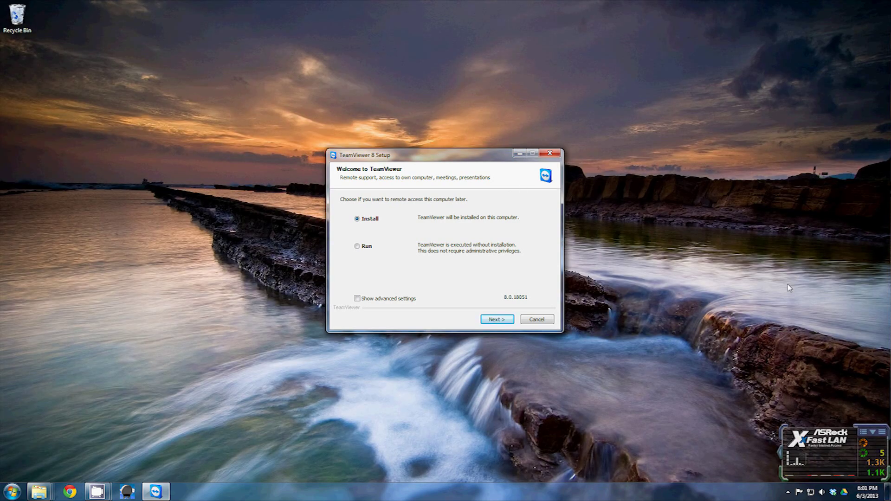
pyautogui.click(361, 249)
pyautogui.press('Up')
pyautogui.click(367, 248)
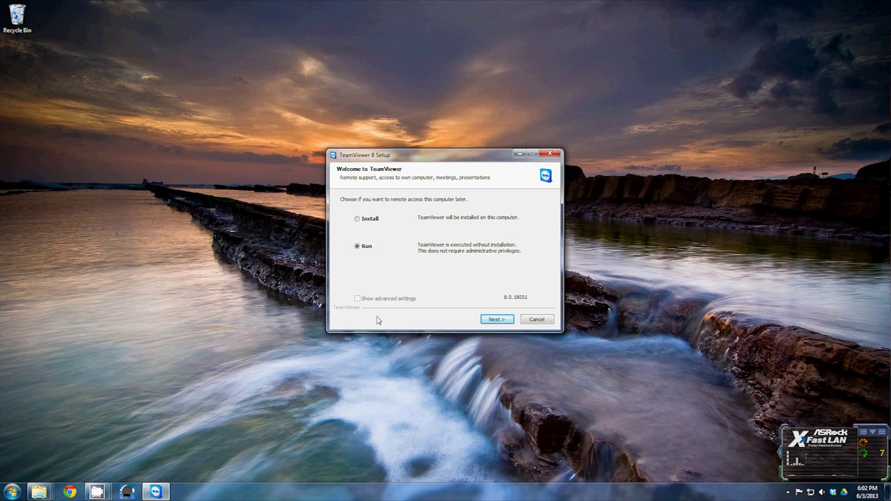
pyautogui.click(359, 220)
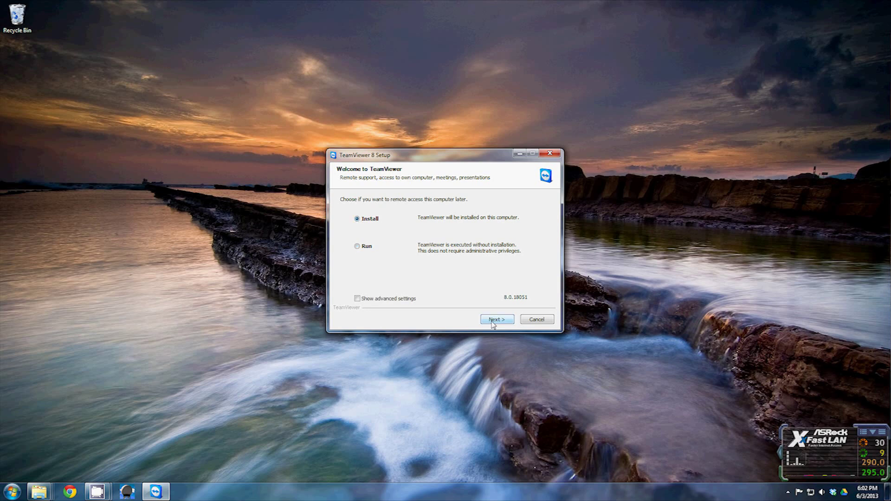
pyautogui.click(493, 322)
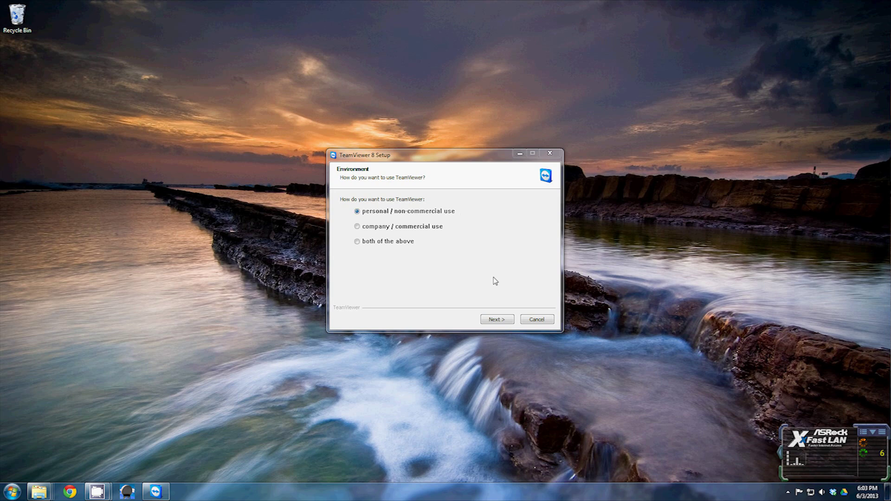
pyautogui.click(498, 320)
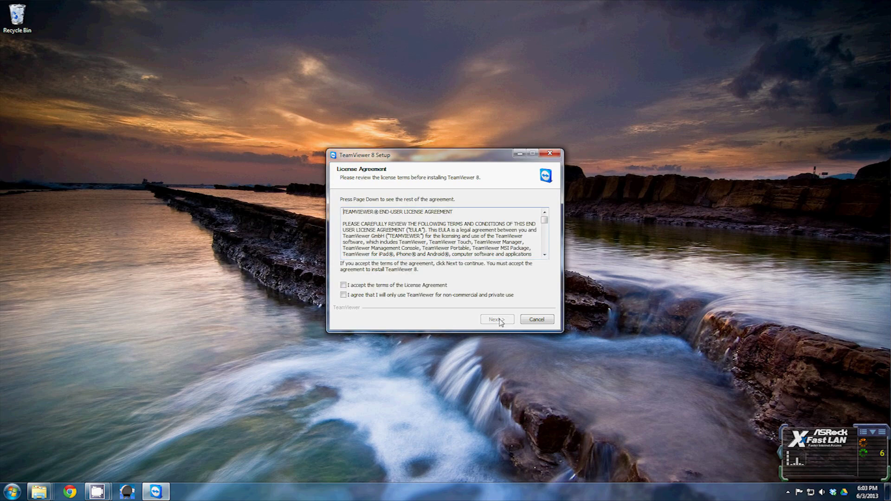
# Accept both license terms, keep the 'No (default)' installation type, and install TeamViewer 8.
pyautogui.click(344, 286)
pyautogui.click(344, 296)
pyautogui.click(496, 321)
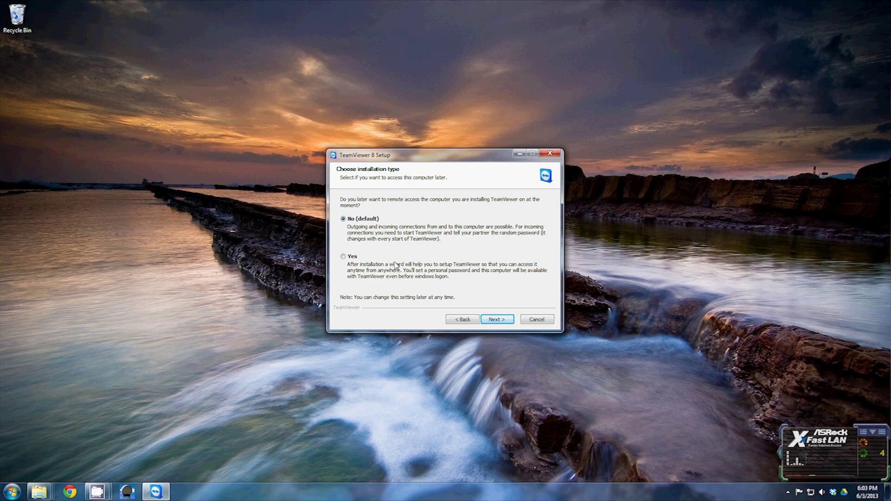
pyautogui.click(504, 321)
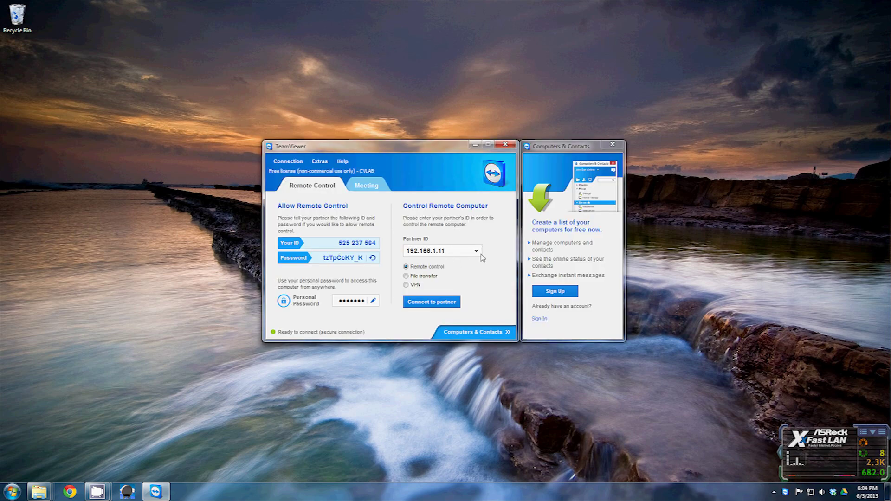
# Pick a previously used partner ID and generate a new random access password twice.
pyautogui.click(446, 250)
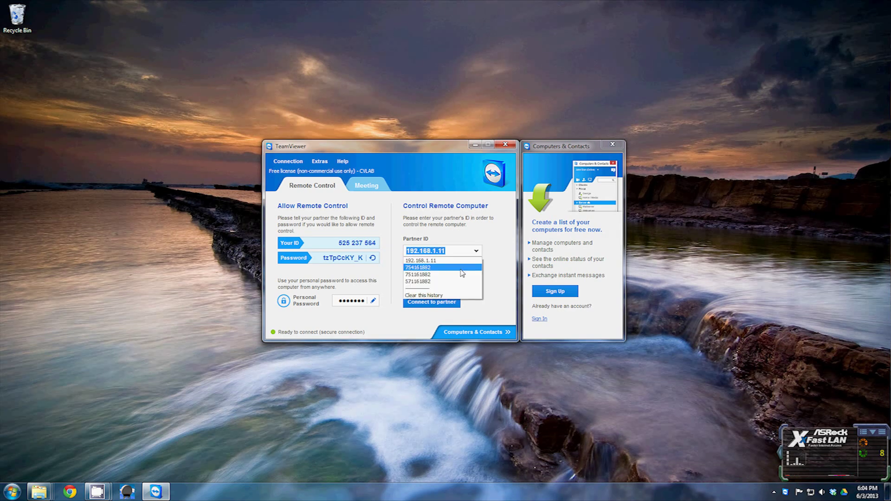
pyautogui.click(461, 268)
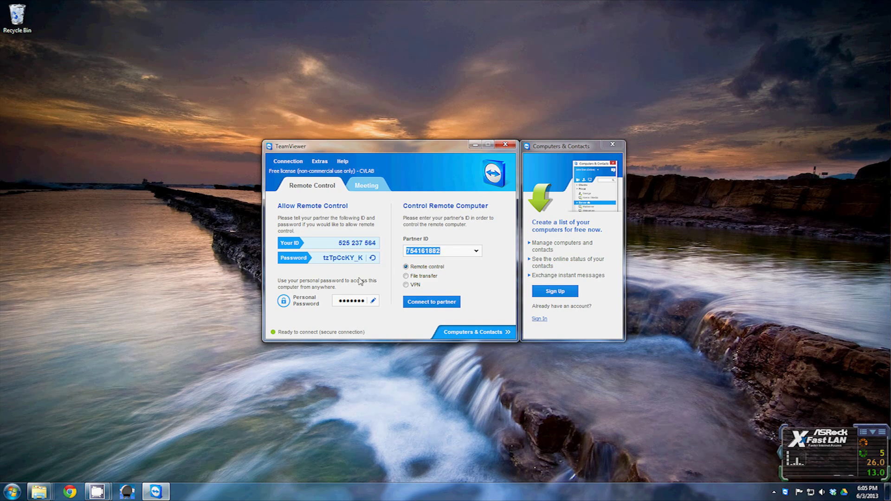
pyautogui.click(375, 259)
pyautogui.click(402, 263)
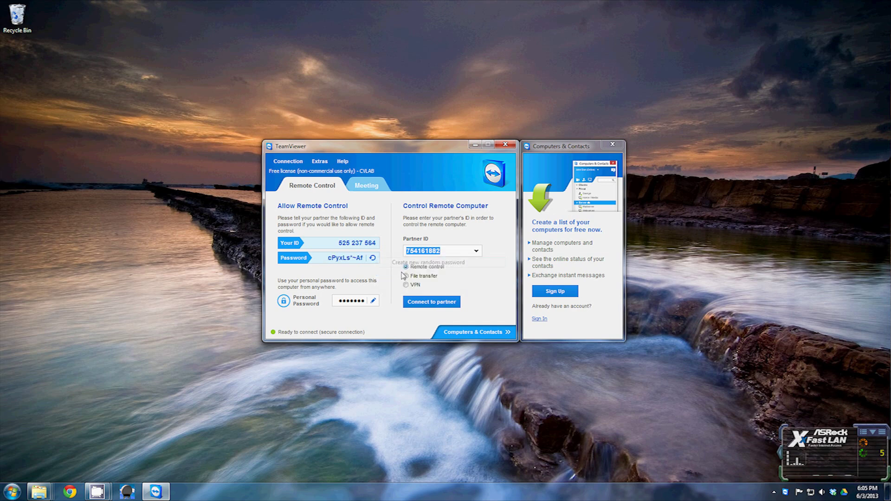
pyautogui.click(372, 258)
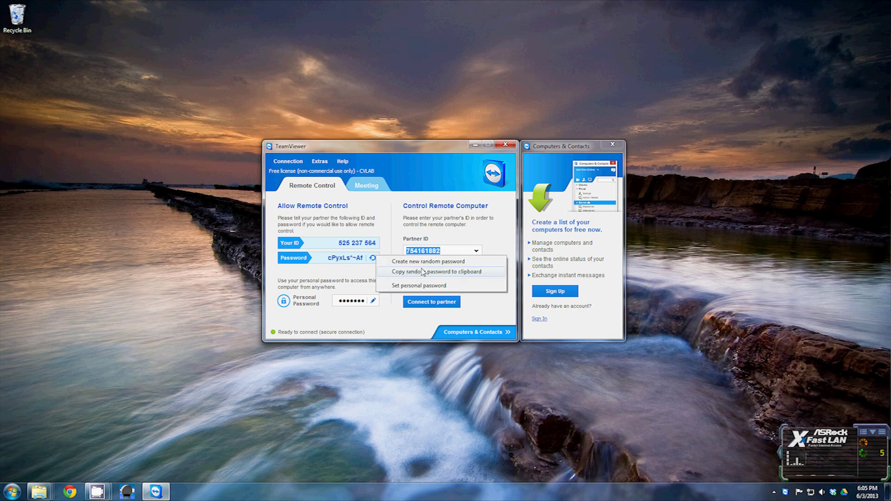
pyautogui.click(422, 263)
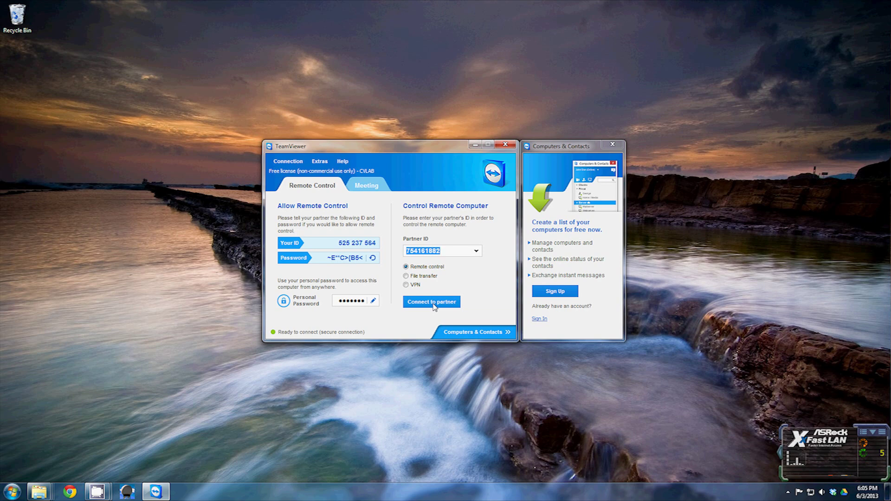
# Connect to the partner, entering its password and retyping it after the first is rejected.
pyautogui.click(432, 303)
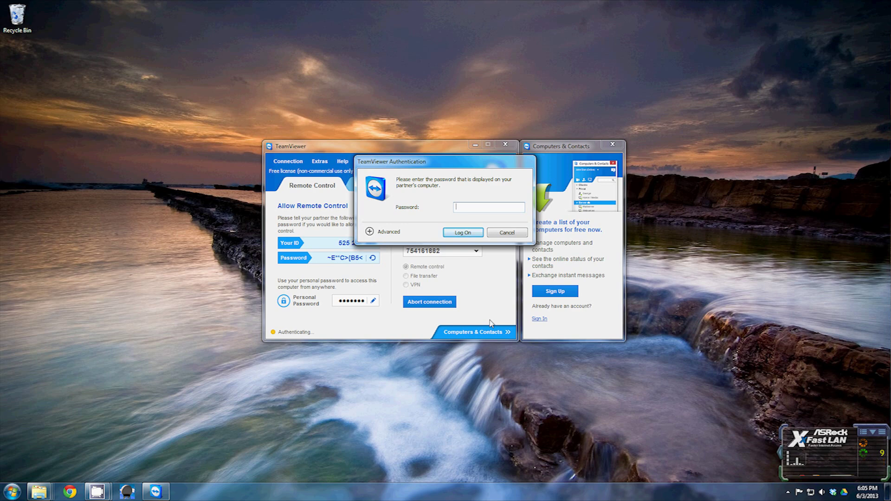
pyautogui.write('**************')
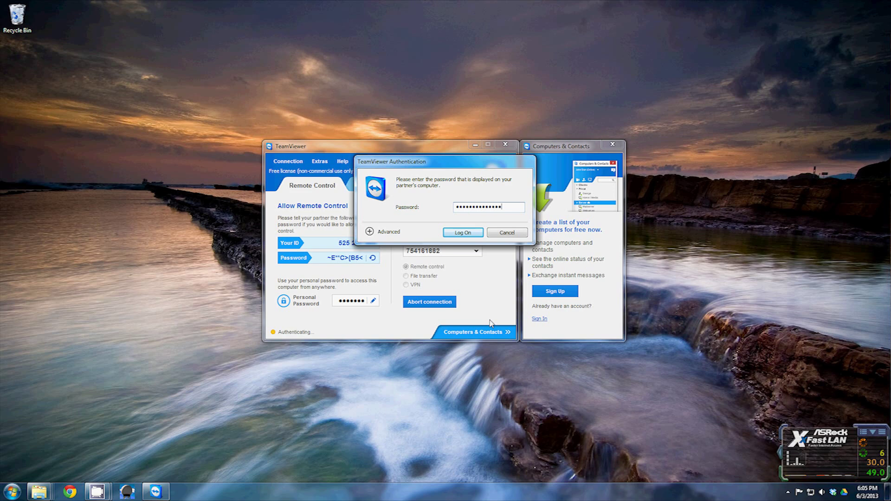
pyautogui.press('Return')
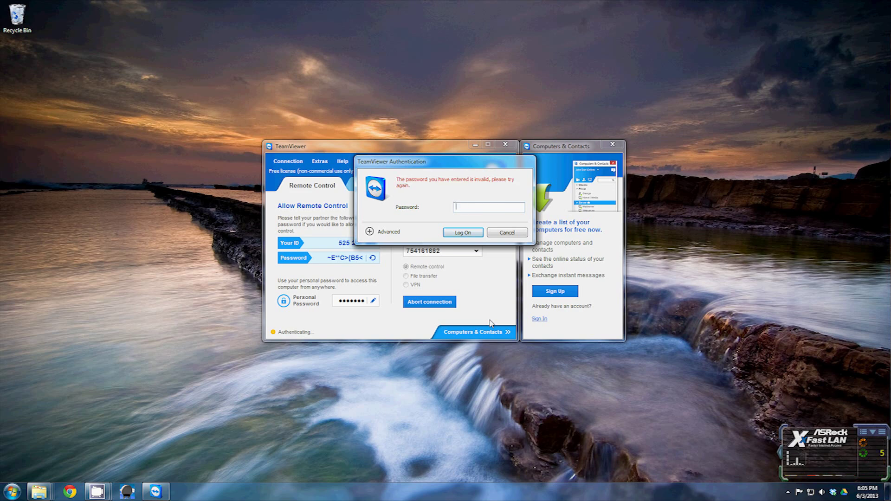
pyautogui.write('*********')
# Log on and minimize the partner's RealDownloader and Explorer Videos windows.
pyautogui.press('Return')
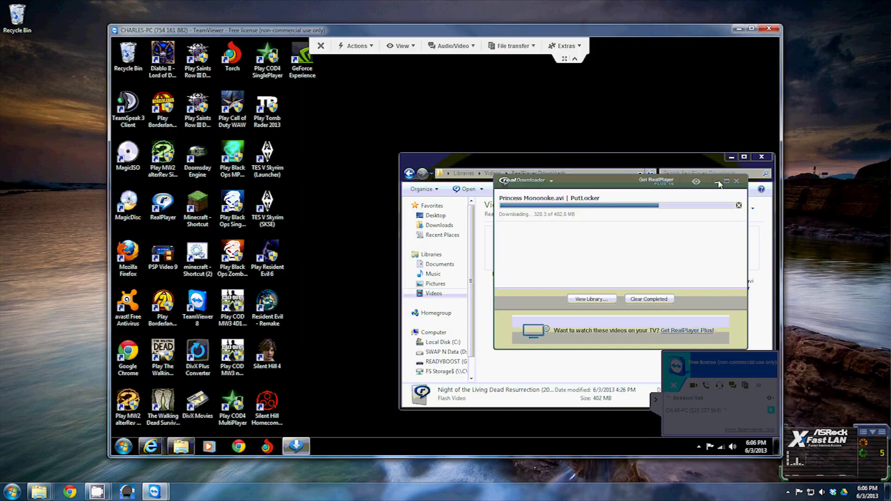
pyautogui.click(718, 183)
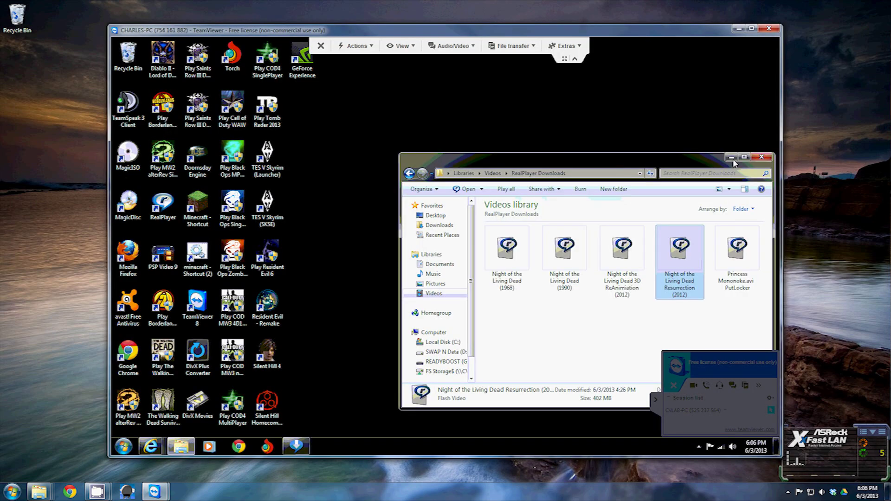
pyautogui.click(732, 158)
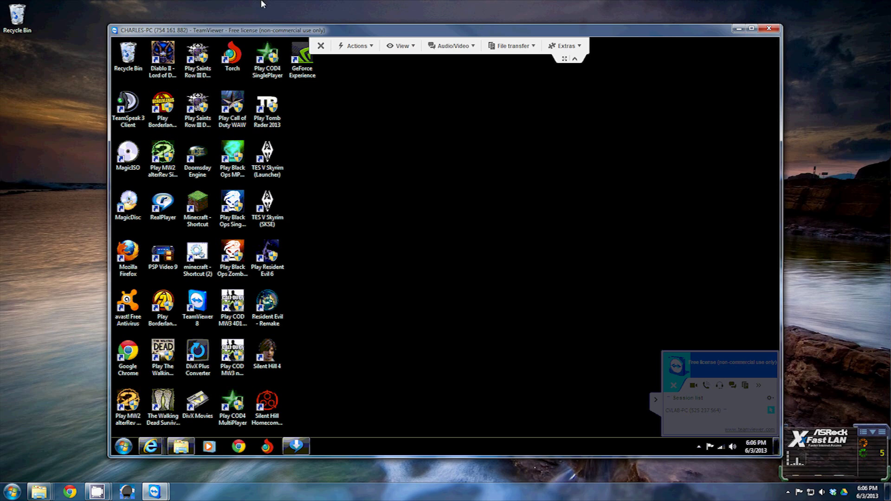
# Browse the partner's Start menu and its power options.
pyautogui.click(124, 447)
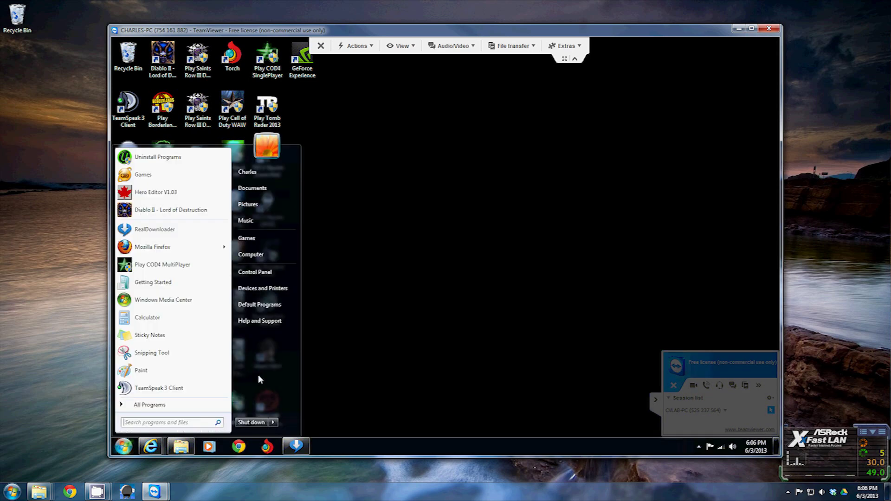
pyautogui.click(454, 314)
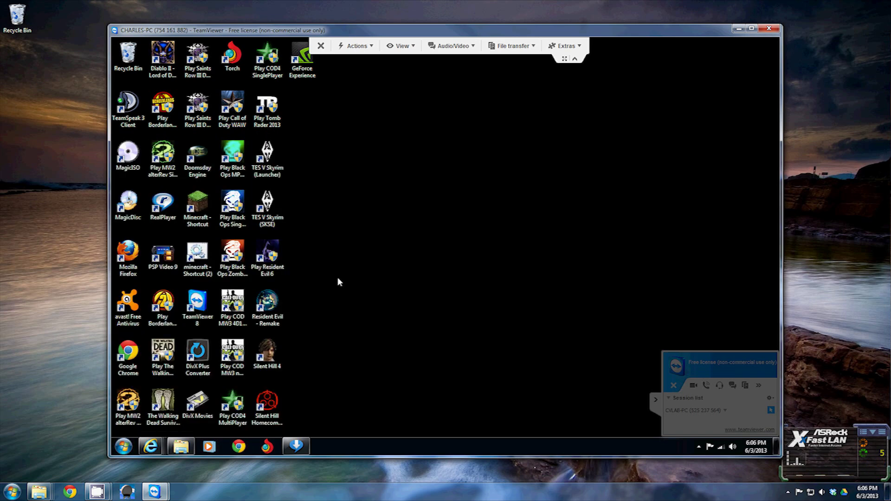
pyautogui.click(122, 448)
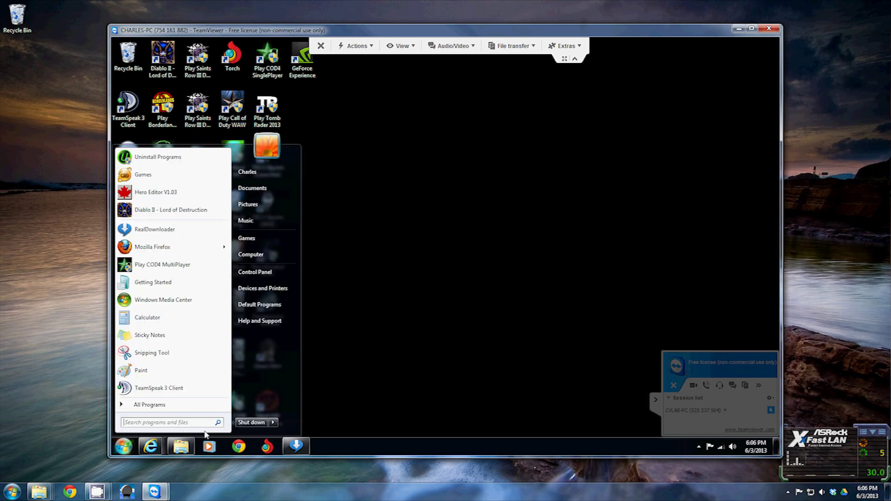
pyautogui.click(273, 422)
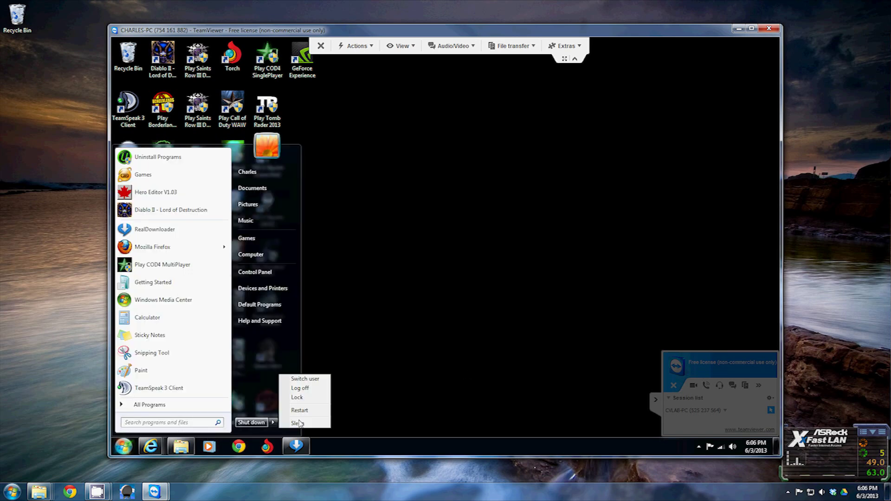
pyautogui.click(494, 327)
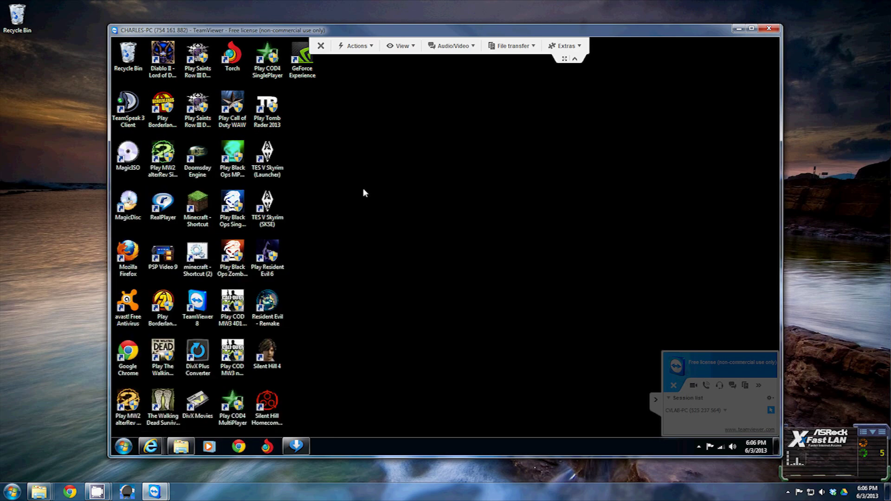
pyautogui.click(126, 447)
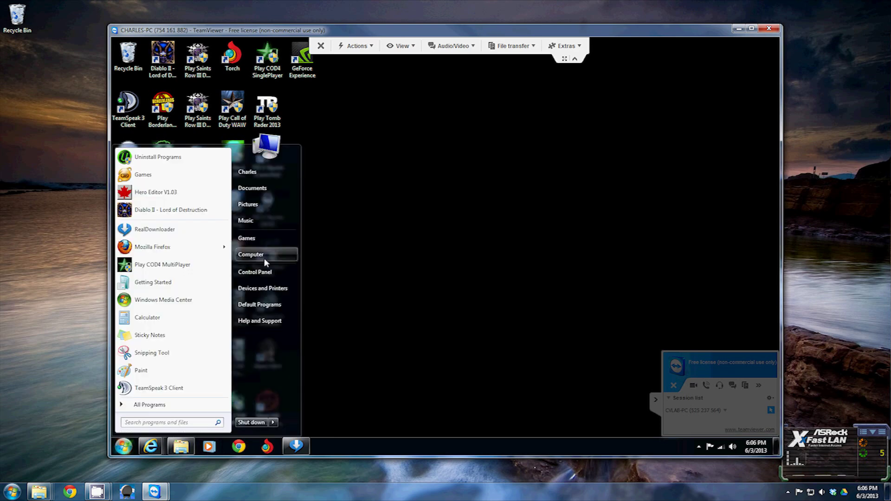
# View the partner's System properties (Windows 7 Ultimate, 8.00 GB RAM), close them, and collapse the side panel.
pyautogui.press('super+Pause')
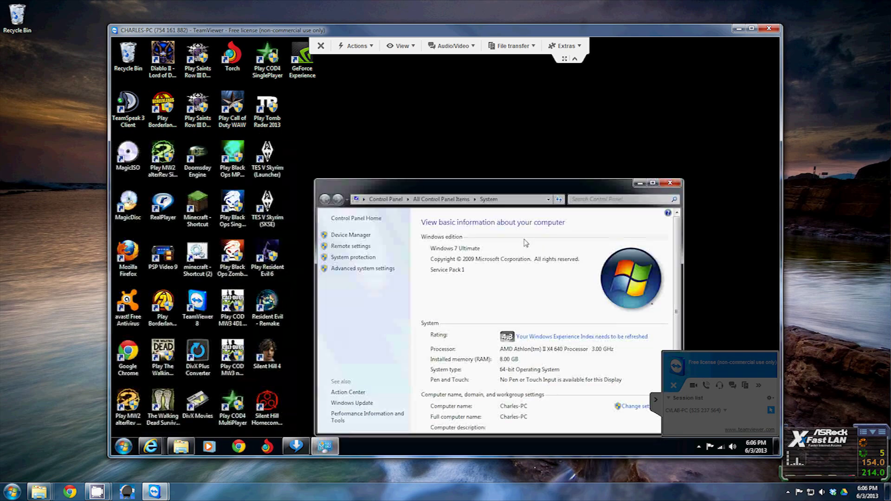
pyautogui.click(667, 184)
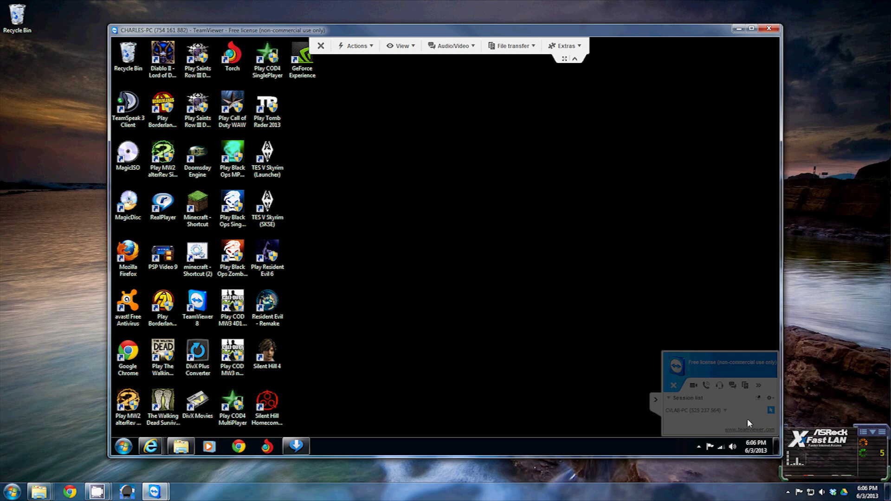
pyautogui.click(656, 399)
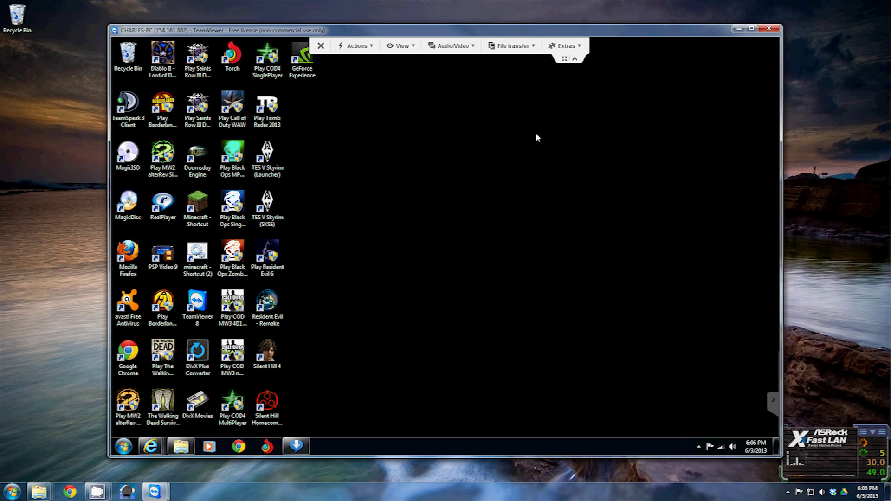
# Look through the session's Actions and View menus, then show the Audio/Video options.
pyautogui.click(362, 47)
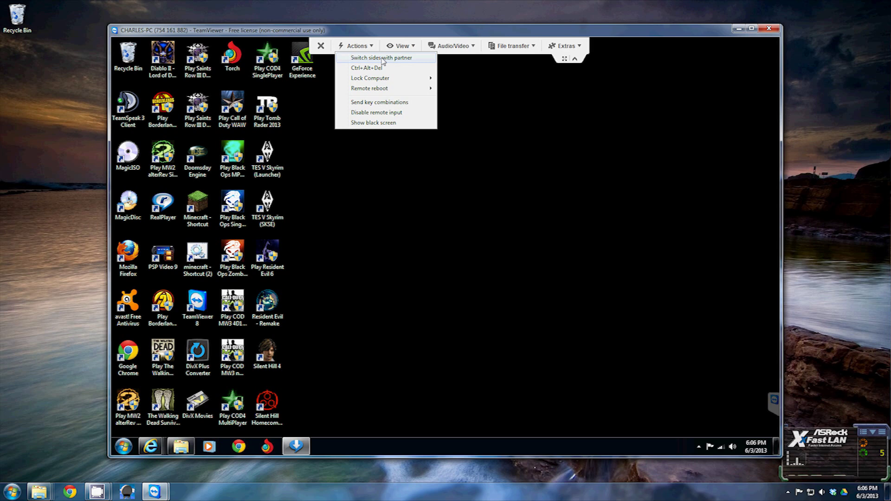
pyautogui.moveTo(384, 82)
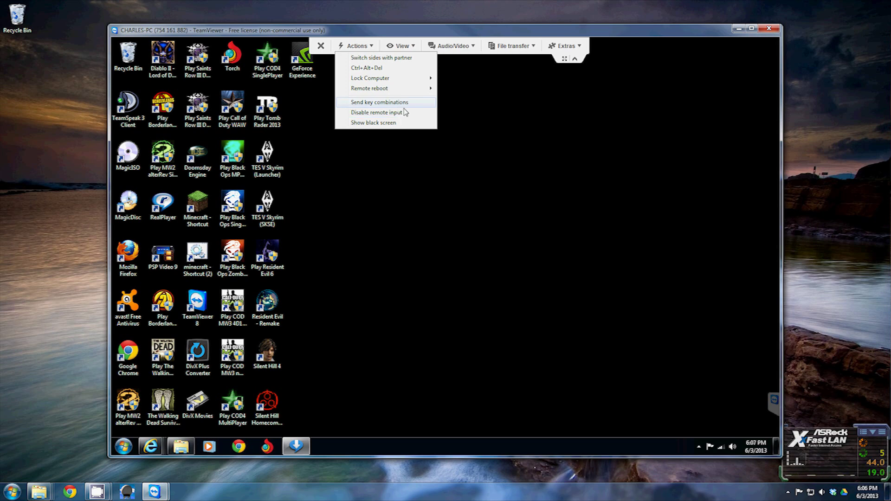
pyautogui.click(397, 45)
pyautogui.moveTo(411, 61)
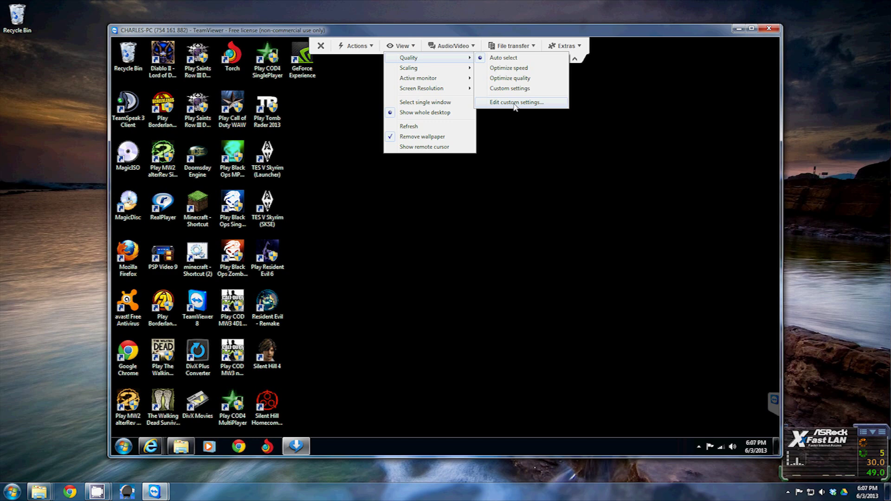
pyautogui.moveTo(454, 70)
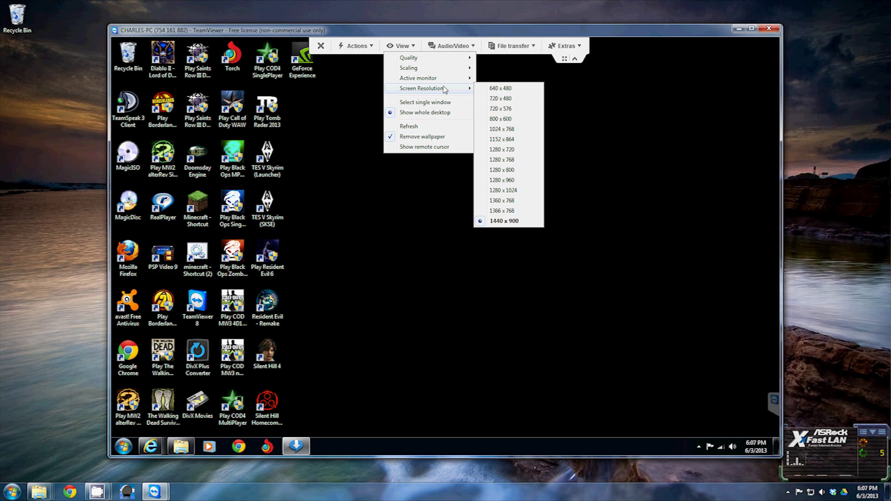
pyautogui.click(451, 45)
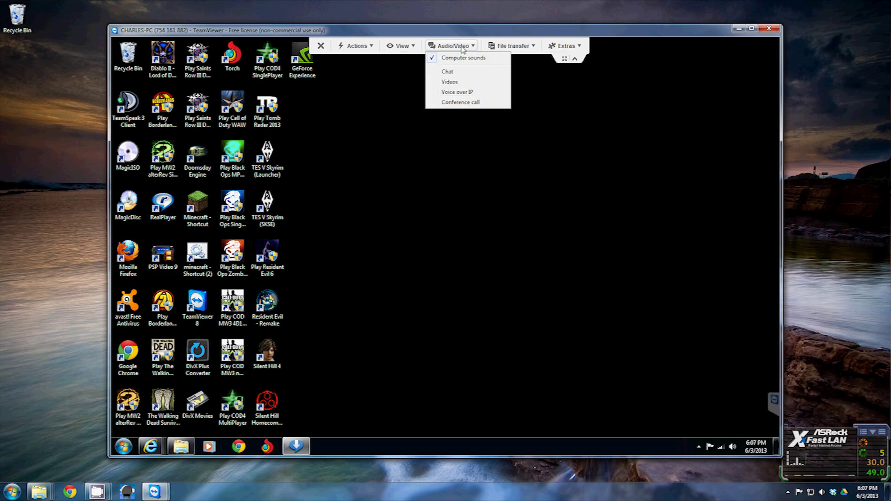
# Send 'Hello' to the partner in chat and reply 'Hey' from the partner's chat window.
pyautogui.click(466, 73)
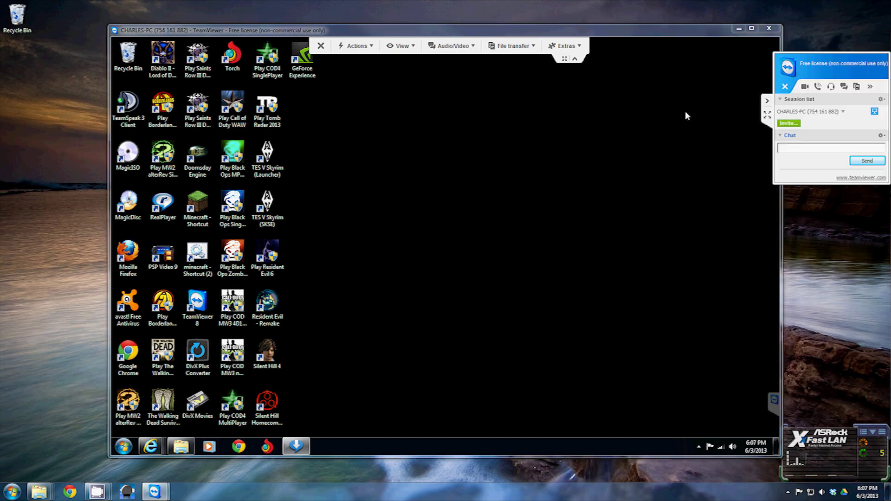
pyautogui.write('Hello')
pyautogui.press('Return')
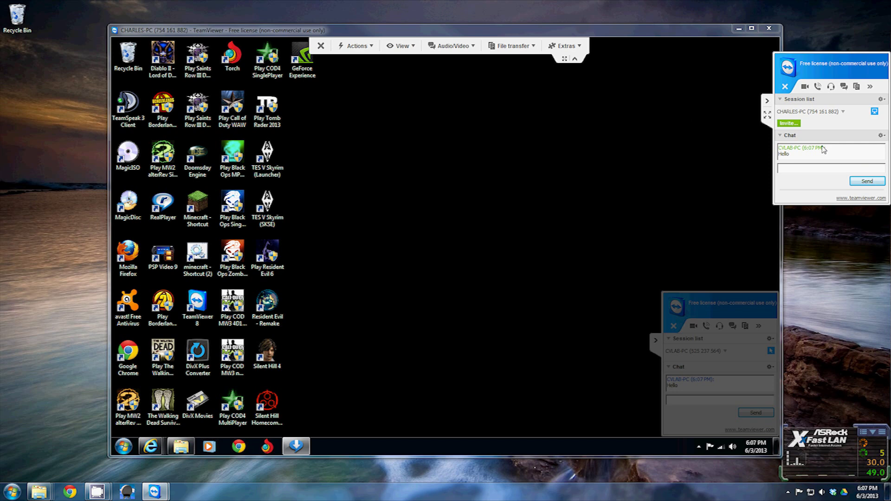
pyautogui.click(715, 403)
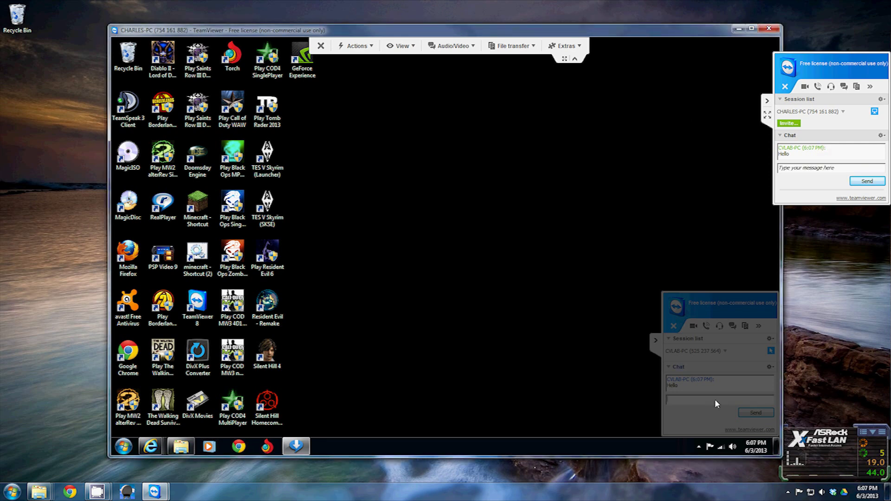
pyautogui.write('Hey')
pyautogui.press('Return')
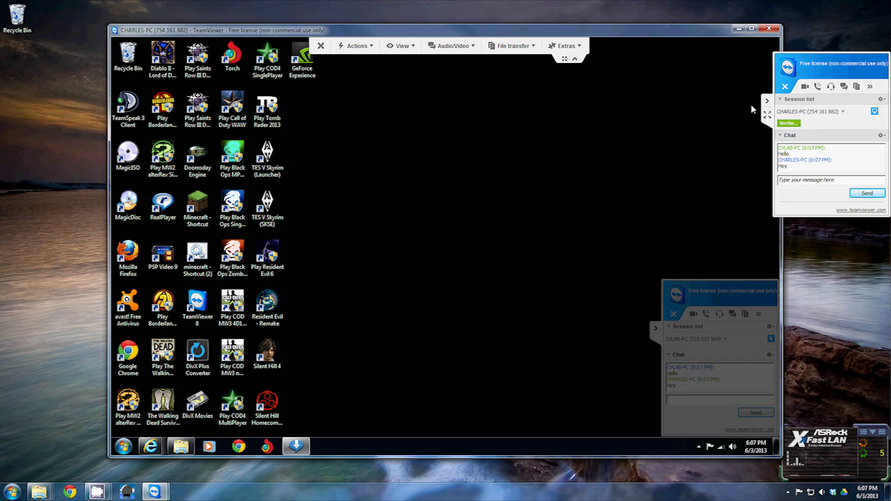
# Collapse the partner's and session side panels, answering the close prompt and toggling full screen.
pyautogui.click(653, 328)
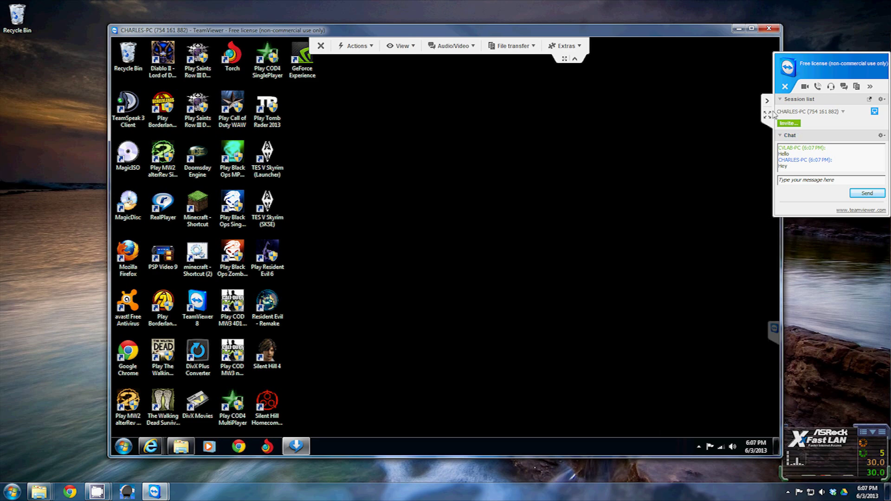
pyautogui.click(786, 87)
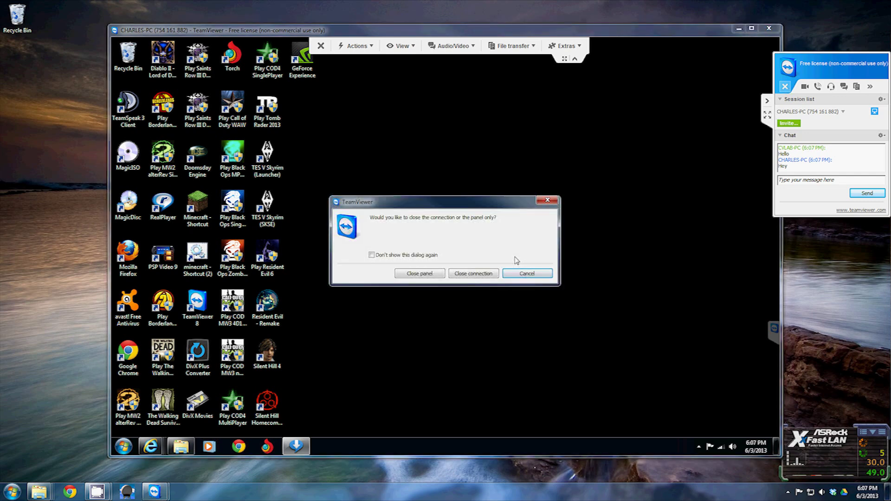
pyautogui.click(477, 274)
pyautogui.click(767, 114)
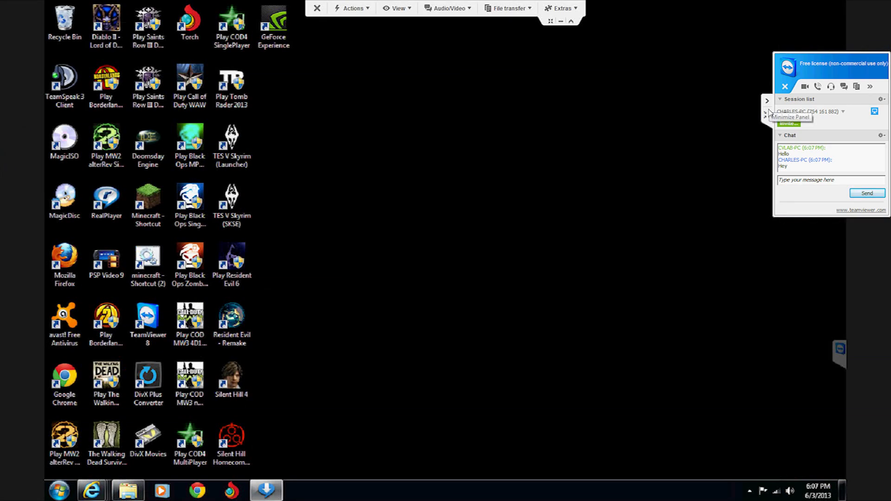
pyautogui.click(767, 114)
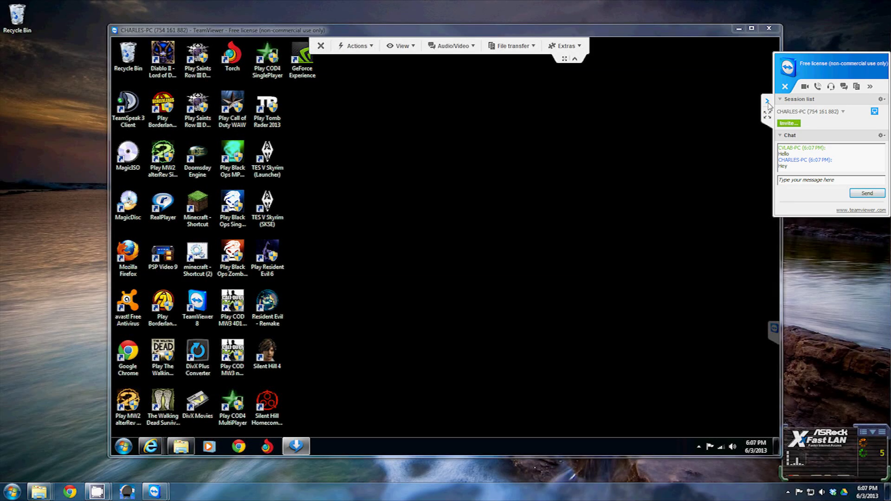
pyautogui.click(768, 102)
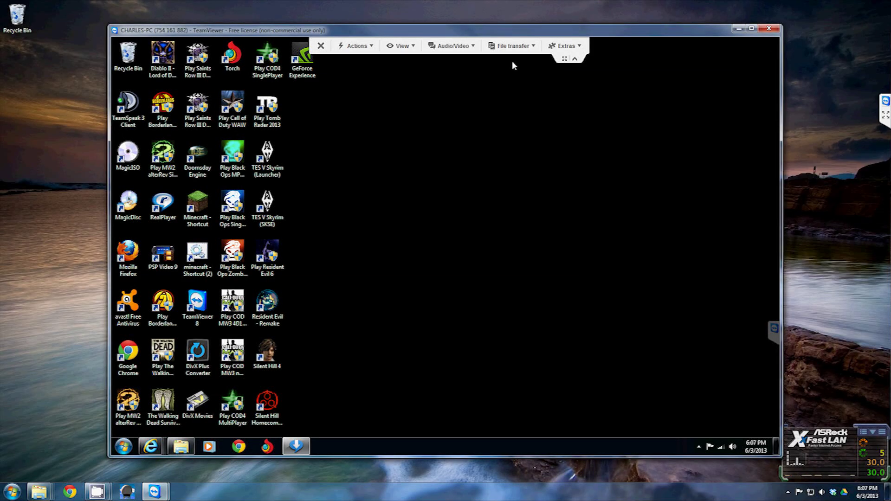
# Show the File box panel from the File transfer menu, after briefly opening the transfer window.
pyautogui.click(473, 46)
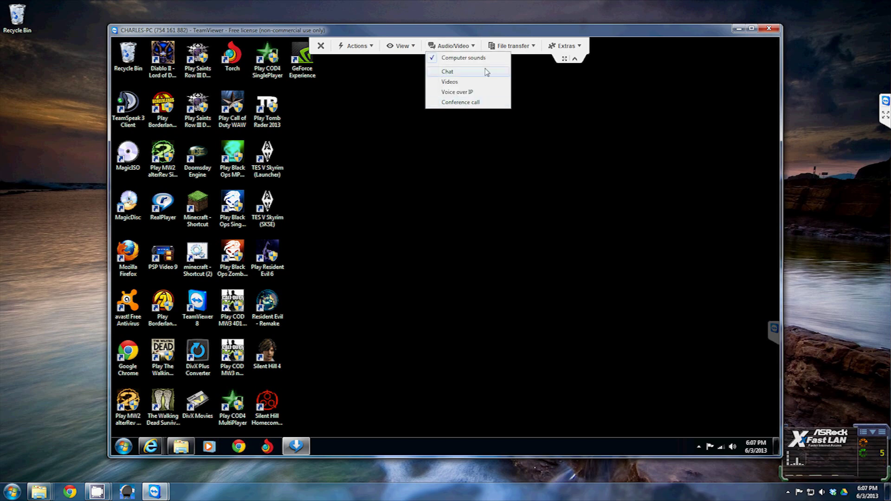
pyautogui.click(527, 49)
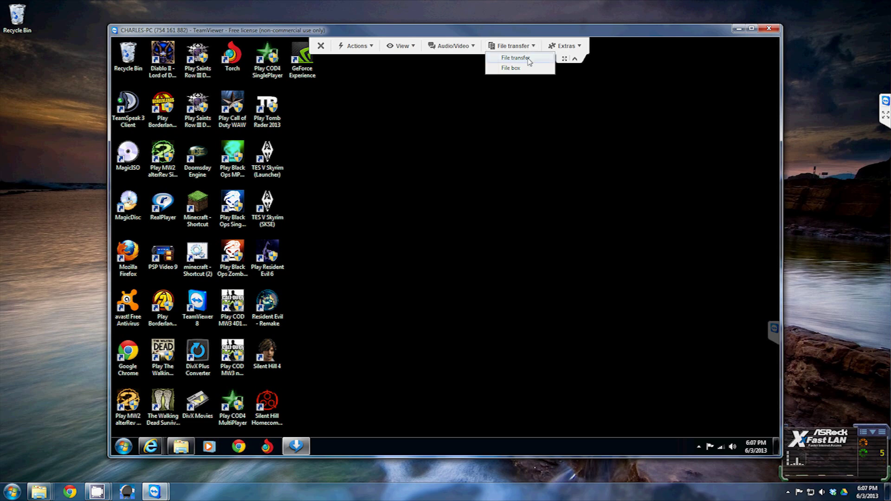
pyautogui.click(515, 58)
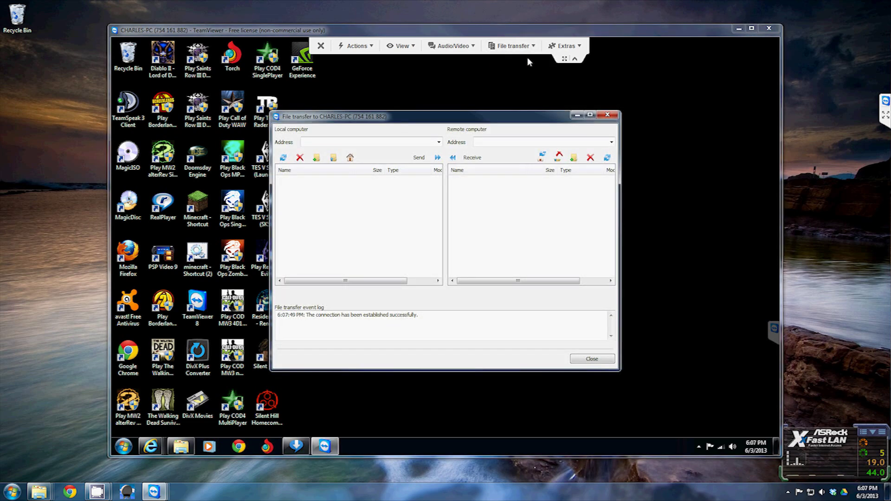
pyautogui.click(611, 117)
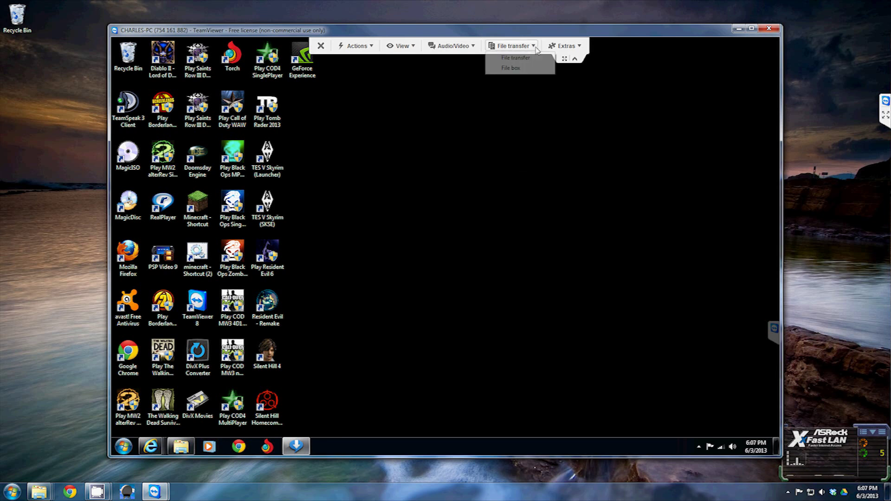
pyautogui.moveTo(513, 45)
pyautogui.click(510, 68)
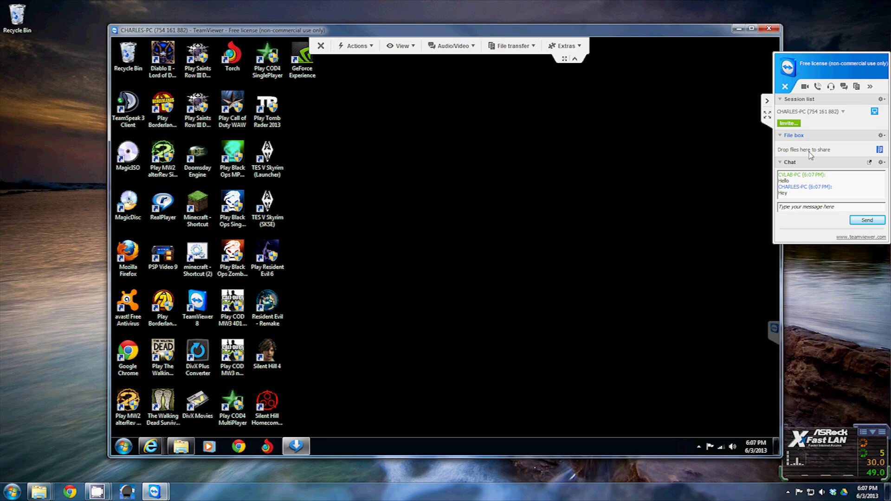
pyautogui.click(560, 48)
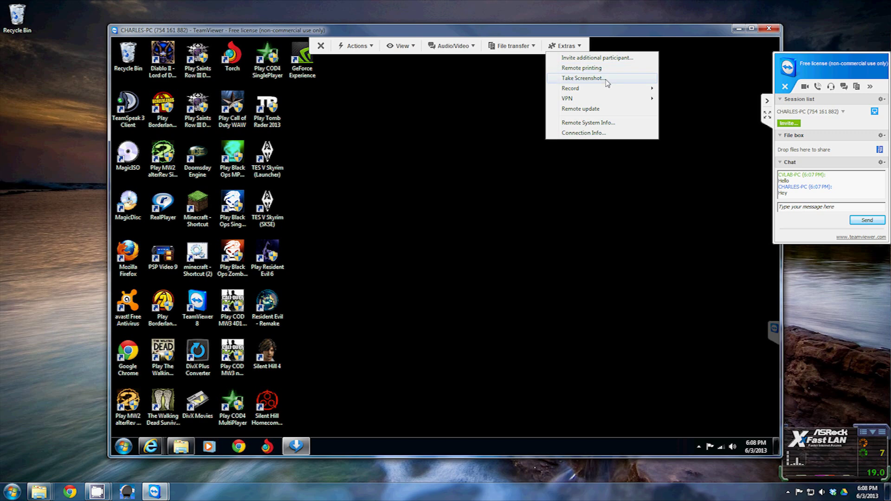
pyautogui.moveTo(593, 93)
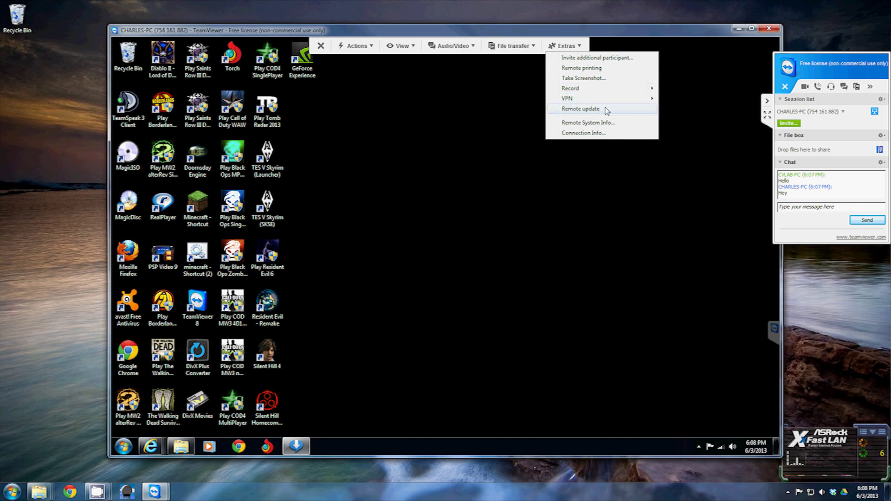
pyautogui.click(594, 150)
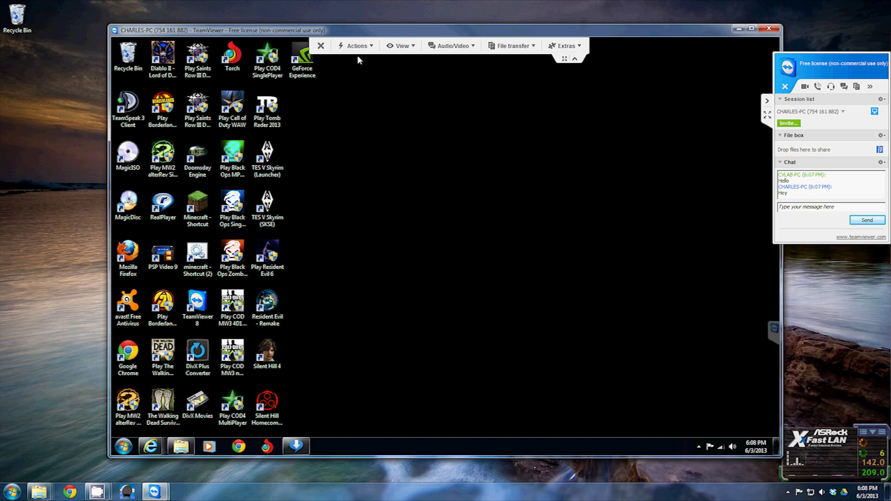
pyautogui.click(321, 46)
# Dismiss the sponsored-session notices, reconnect and log on to the partner, then end the session again.
pyautogui.click(534, 271)
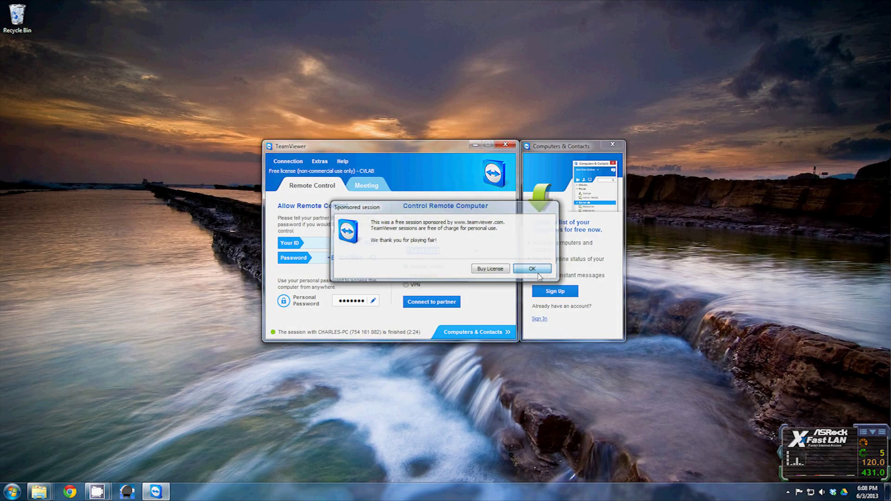
pyautogui.click(431, 302)
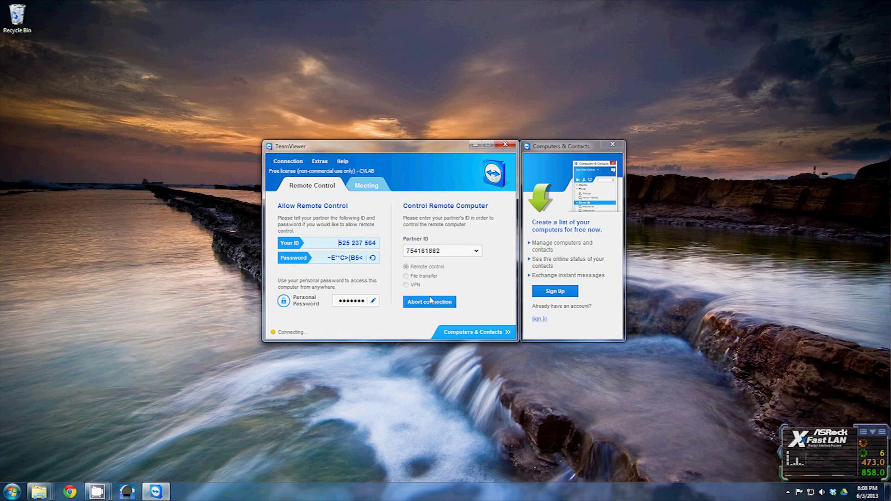
pyautogui.click(476, 235)
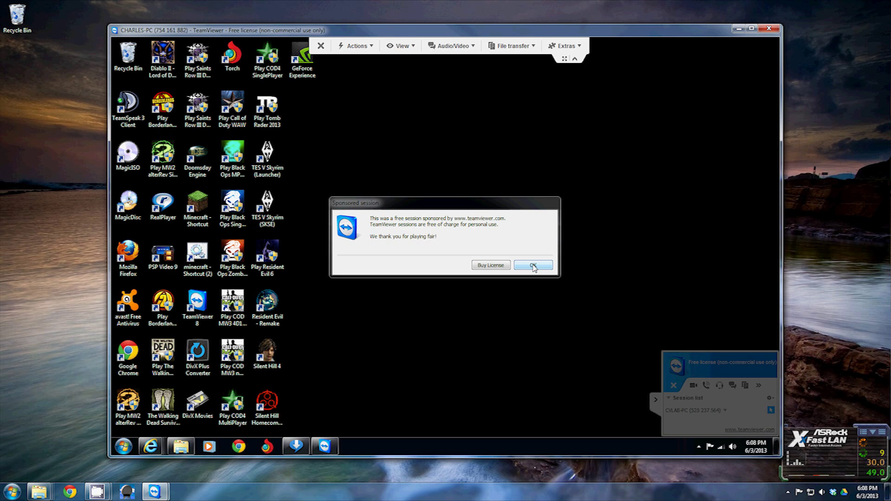
pyautogui.click(534, 266)
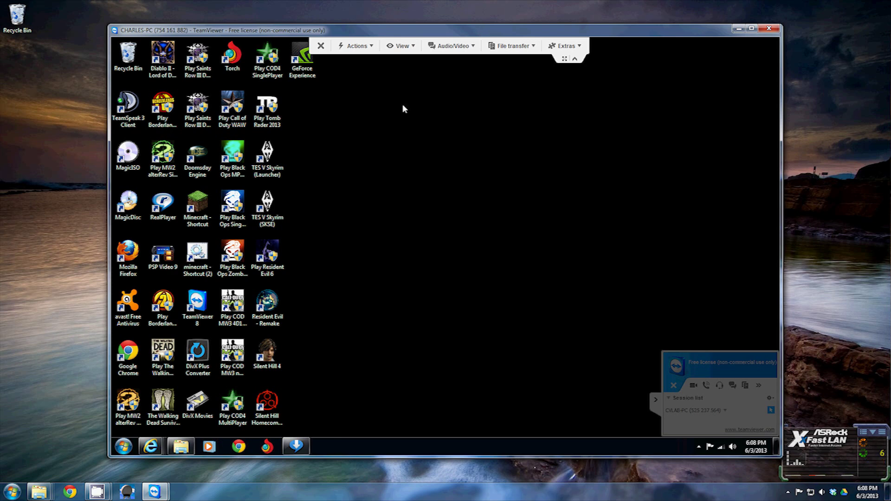
pyautogui.click(320, 48)
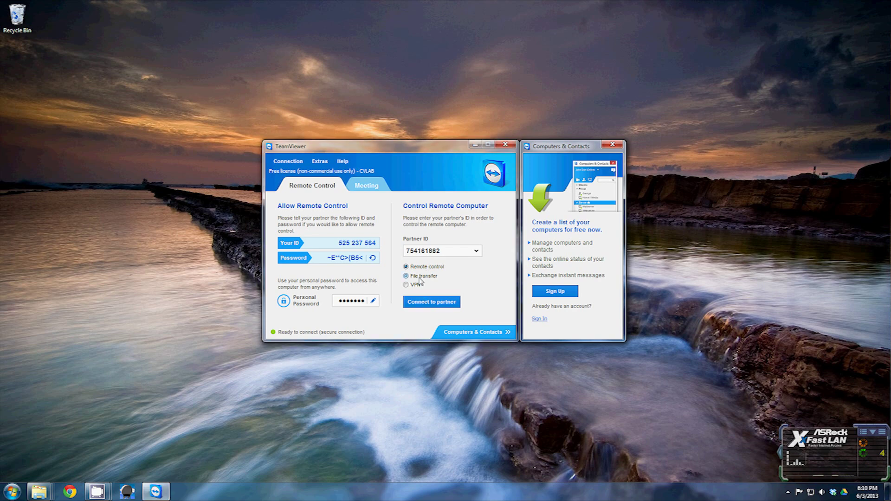
# Switch the connection type from File transfer to VPN and connect to the partner.
pyautogui.click(420, 277)
pyautogui.click(416, 287)
pyautogui.click(440, 303)
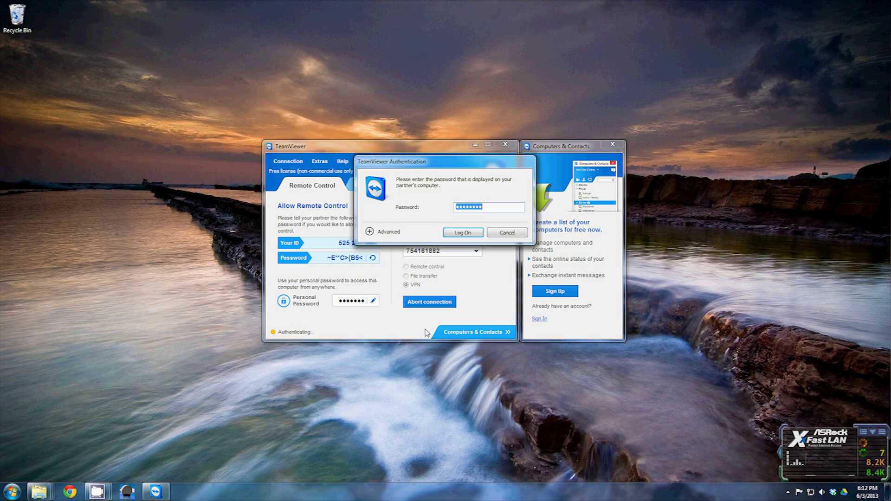
# Log on with the partner's password, move the VPN status window up-left, then close the connection.
pyautogui.press('Return')
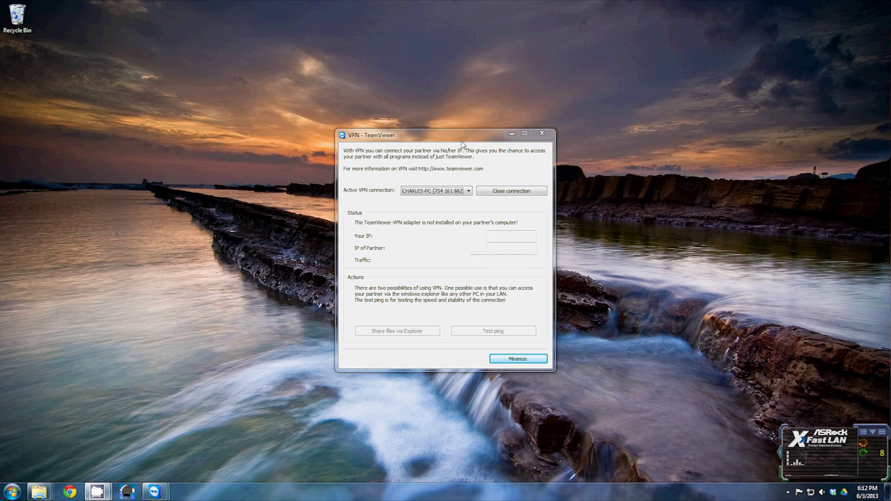
pyautogui.moveTo(462, 139); pyautogui.dragTo(395, 99)
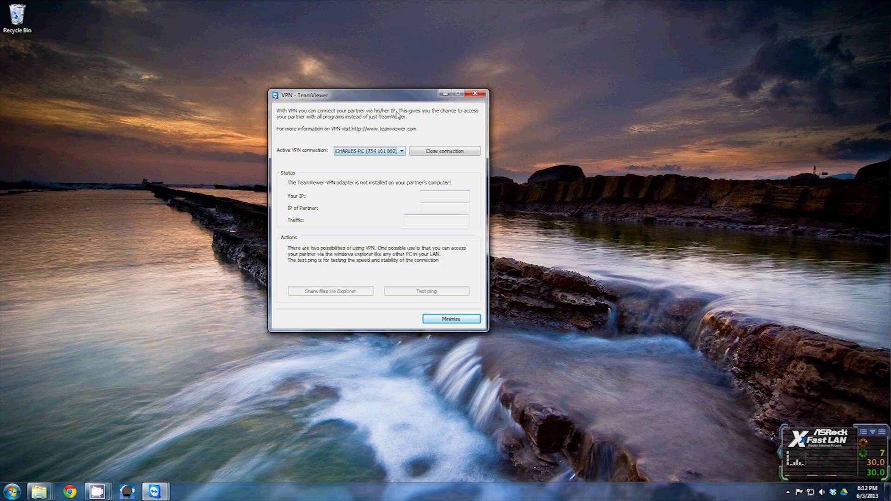
pyautogui.moveTo(397, 95); pyautogui.dragTo(329, 76)
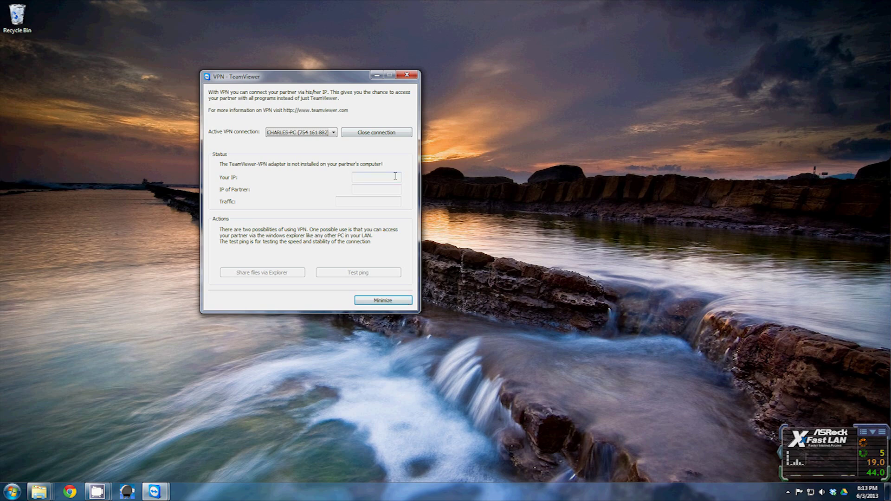
pyautogui.click(360, 133)
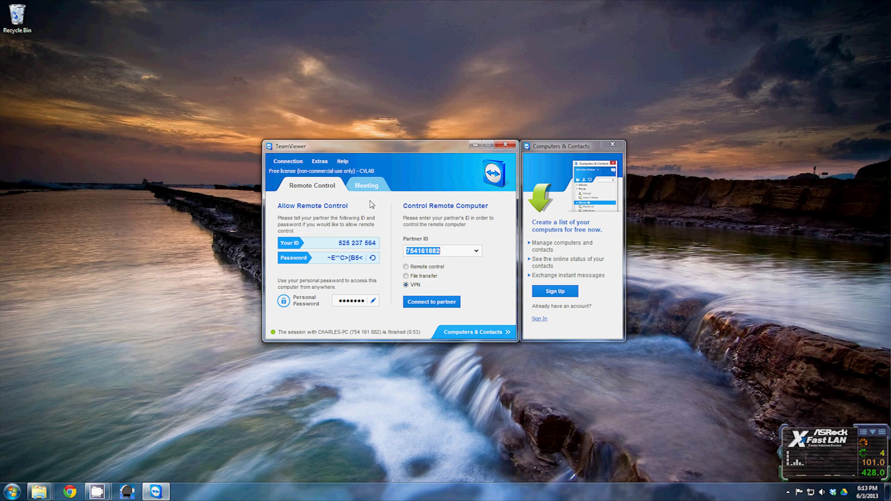
# Look over the Meeting page's ID and name fields, then return to Remote Control.
pyautogui.click(366, 185)
pyautogui.press('Tab')
pyautogui.hotkey('shift', 'Tab')
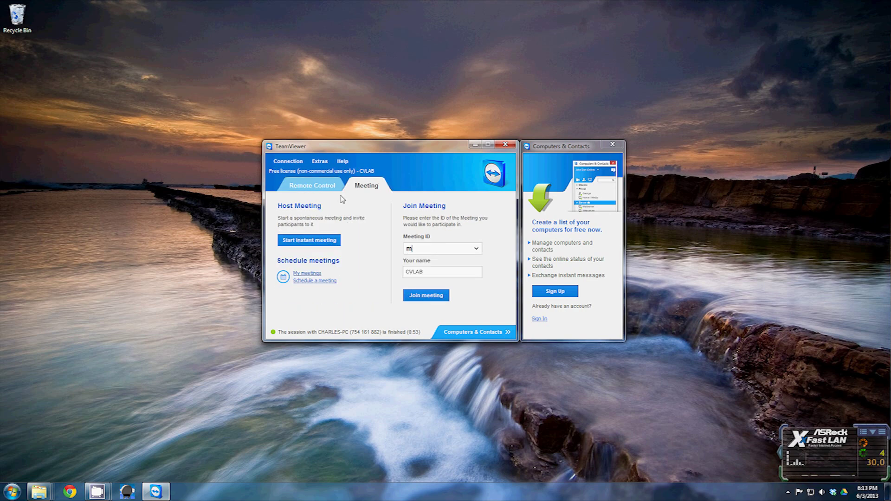
pyautogui.click(339, 189)
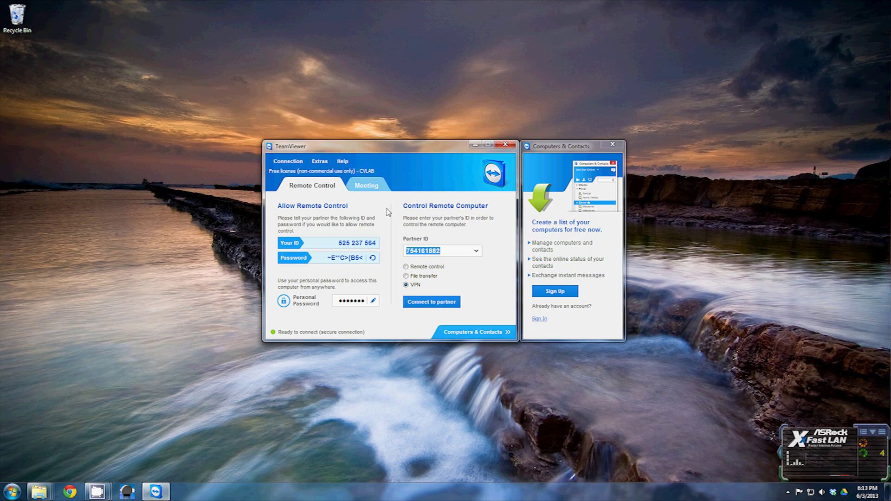
# Set the connection type back to Remote control and select the partner ID.
pyautogui.click(422, 268)
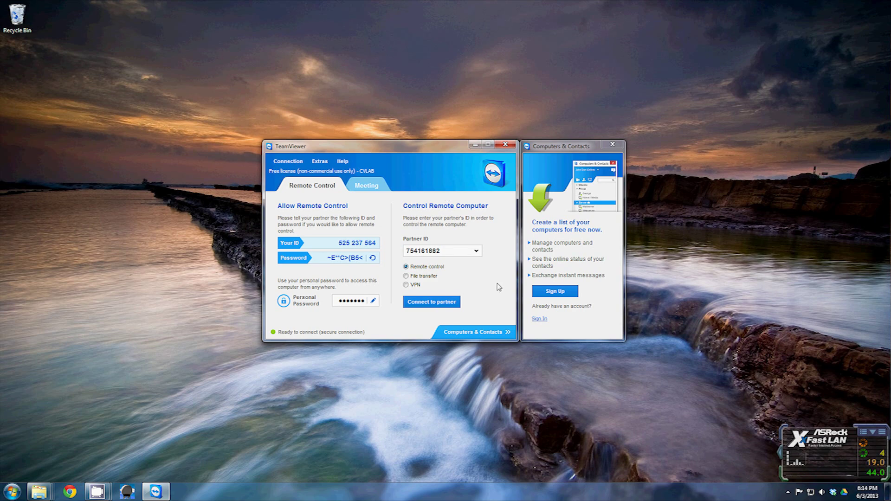
pyautogui.click(459, 181)
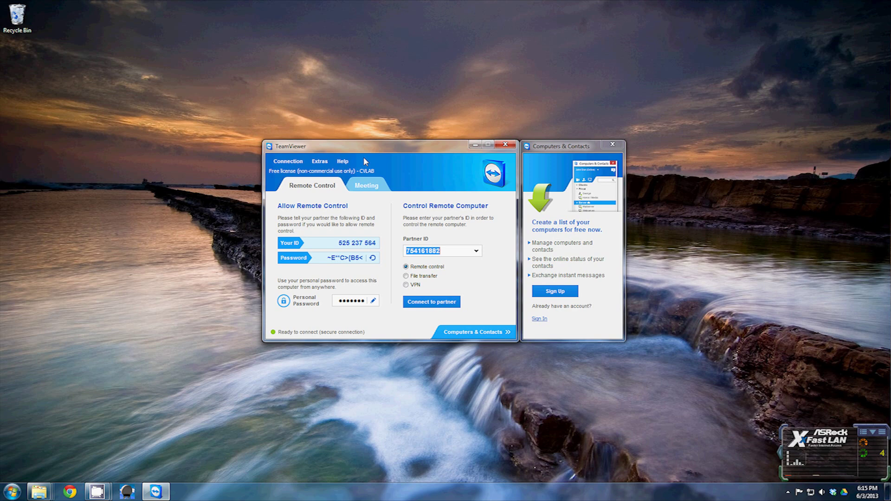
# Browse the Help menu entries, then open Options from the Extras menu.
pyautogui.click(343, 162)
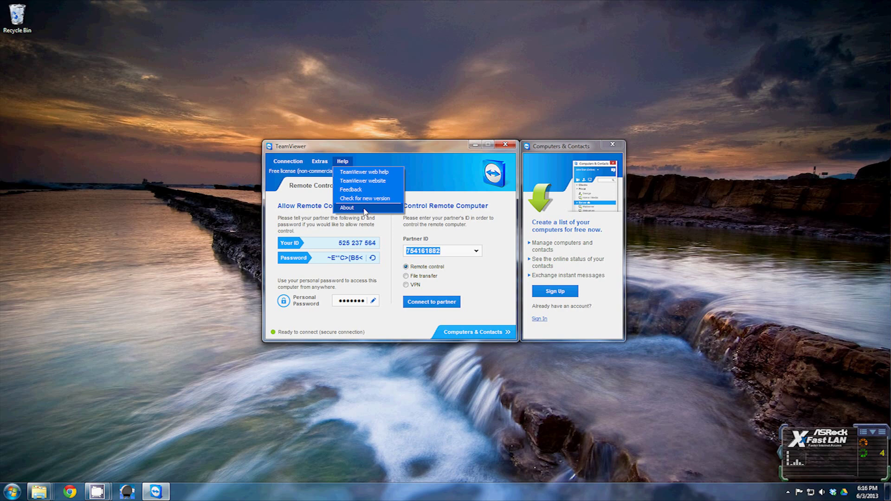
pyautogui.moveTo(320, 164)
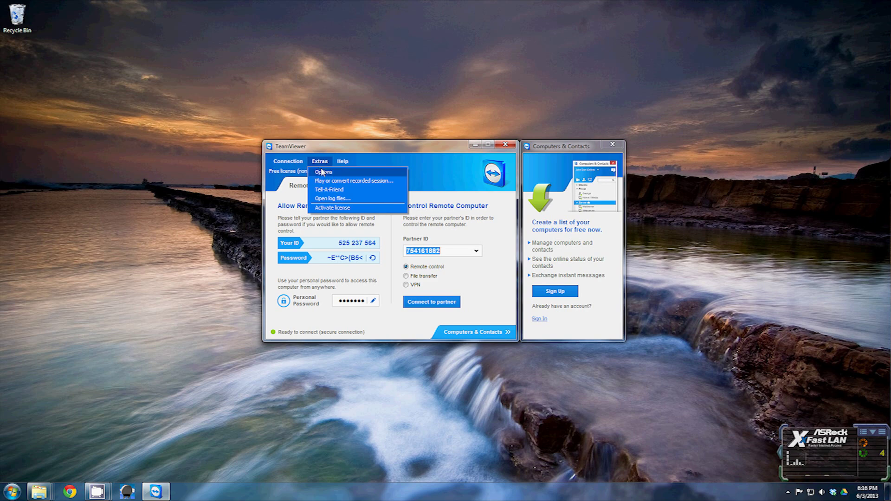
pyautogui.click(322, 172)
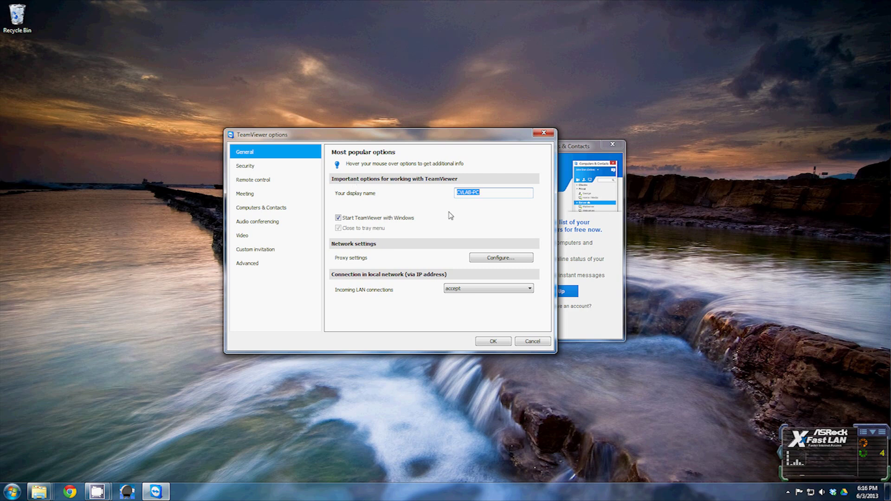
# Keep Incoming LAN connections set to accept on the General page, then show the Security page.
pyautogui.moveTo(350, 220)
pyautogui.moveTo(499, 295)
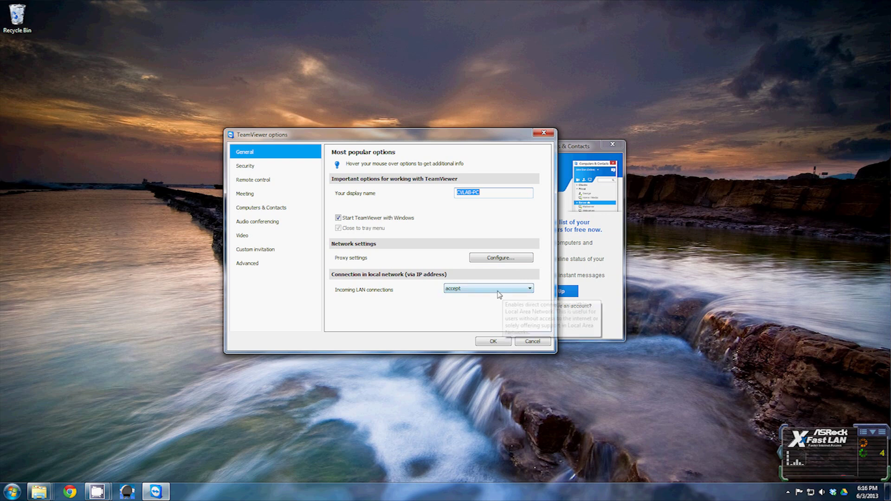
pyautogui.moveTo(425, 308)
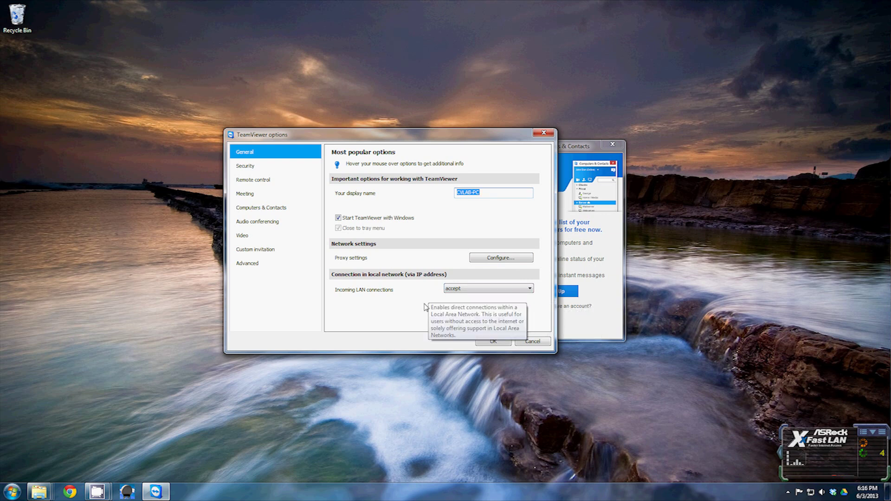
pyautogui.click(492, 291)
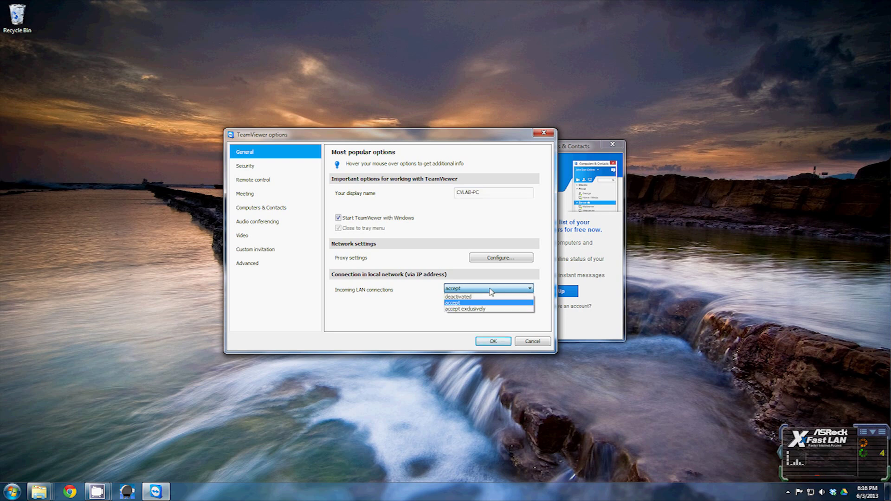
pyautogui.click(491, 292)
pyautogui.moveTo(458, 291)
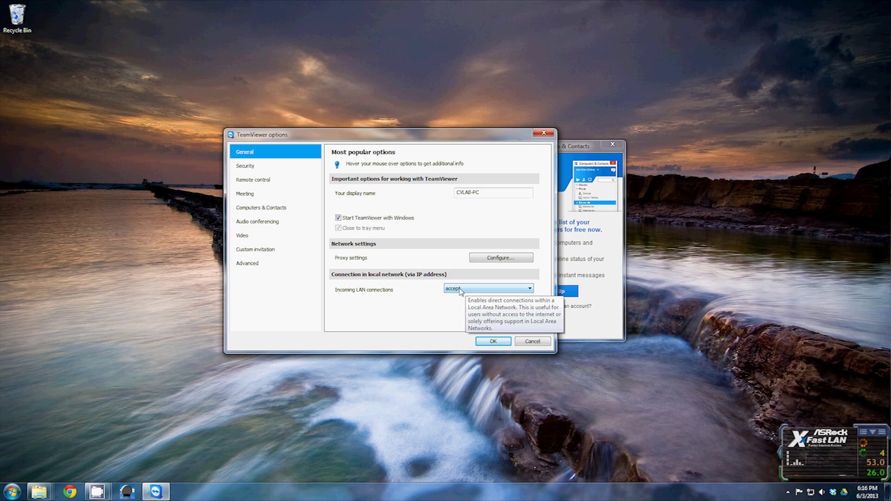
pyautogui.click(461, 290)
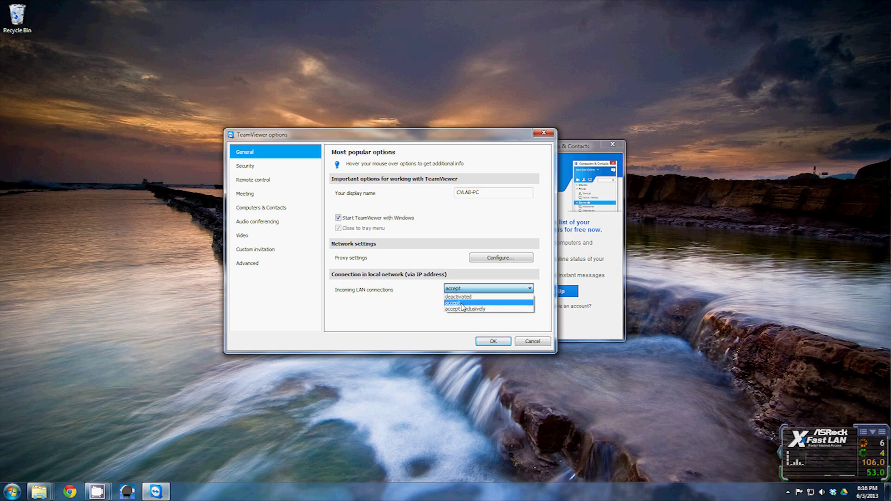
pyautogui.click(462, 304)
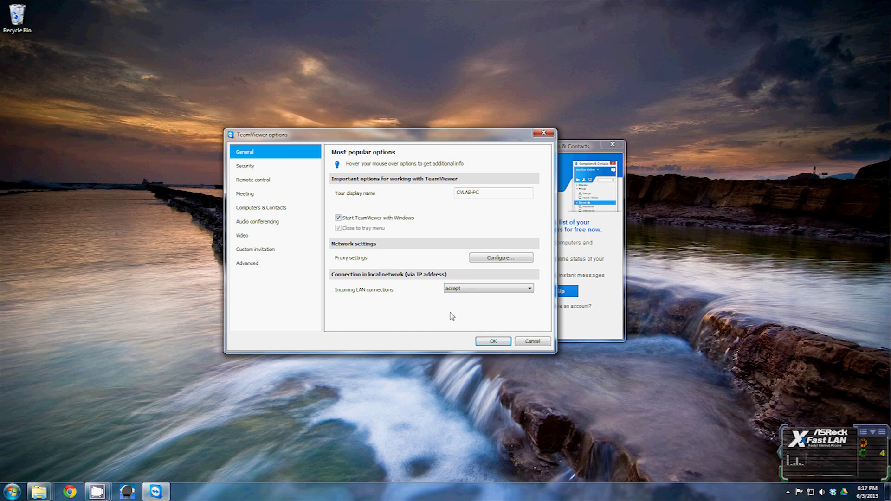
pyautogui.click(252, 167)
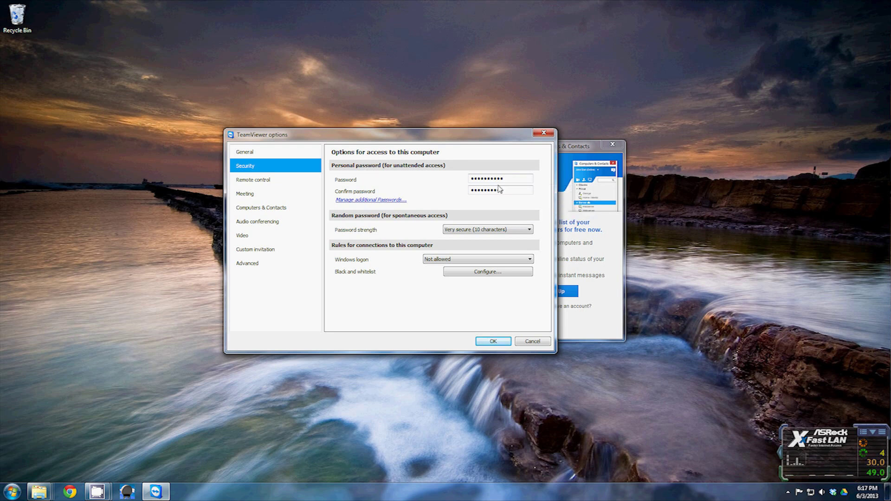
# Confirm the personal password and keep random password strength at Very secure (10 characters).
pyautogui.write('••')
pyautogui.click(501, 229)
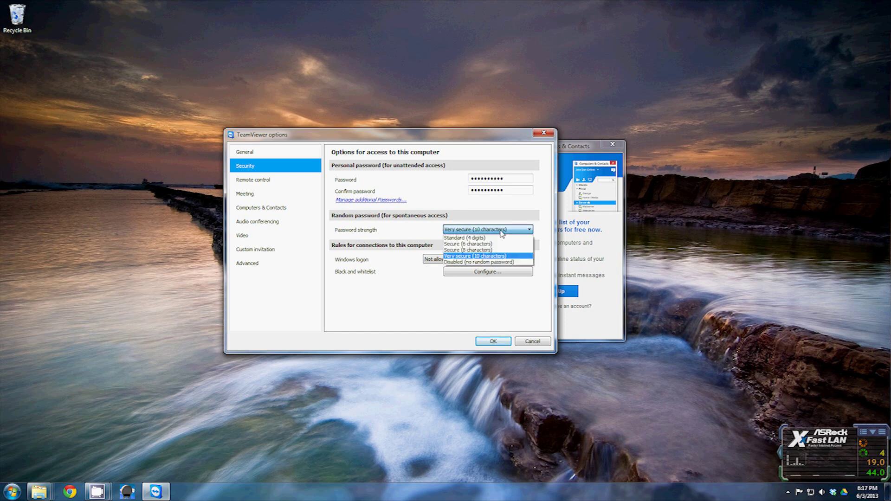
pyautogui.click(498, 256)
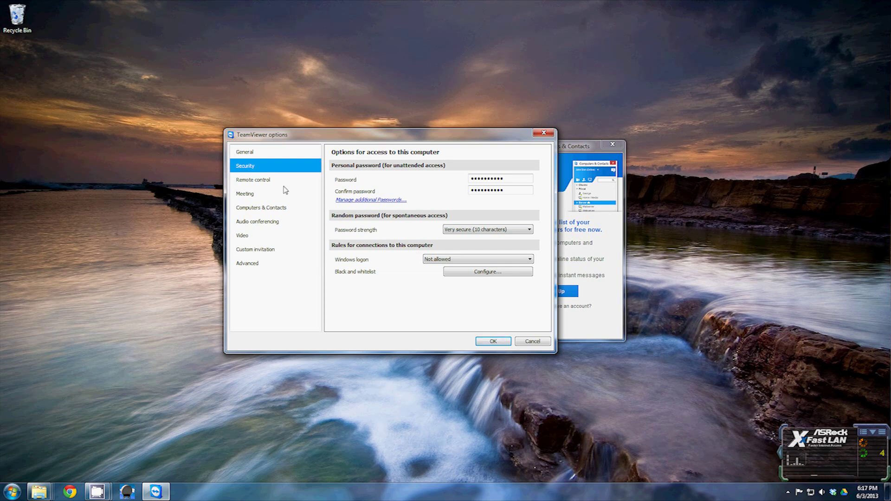
# Look through the Remote control, Meeting and Computers & Contacts option pages.
pyautogui.click(262, 181)
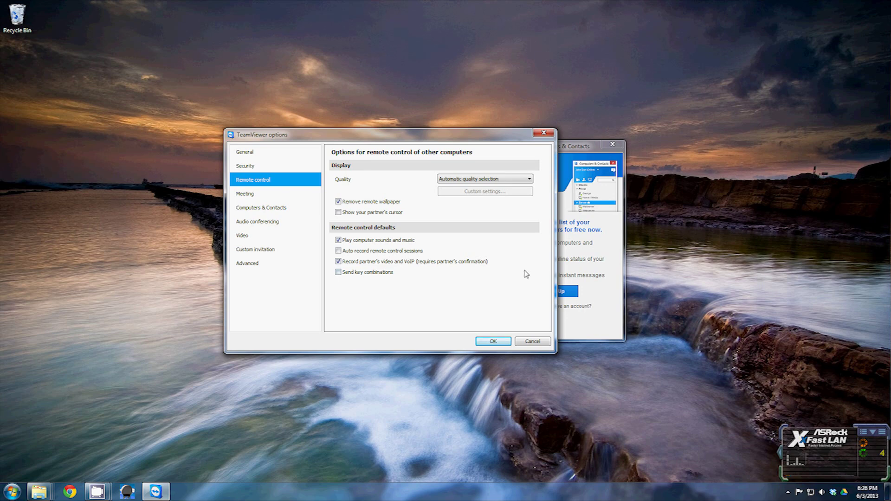
pyautogui.click(239, 195)
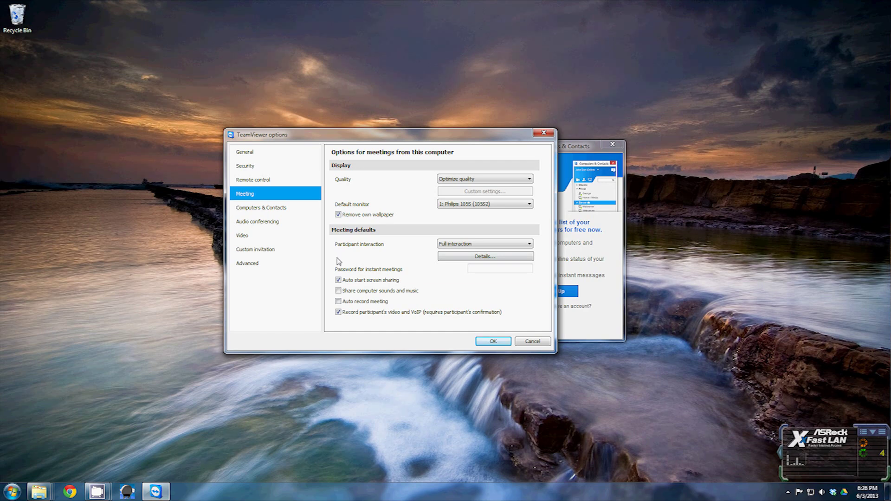
pyautogui.click(256, 208)
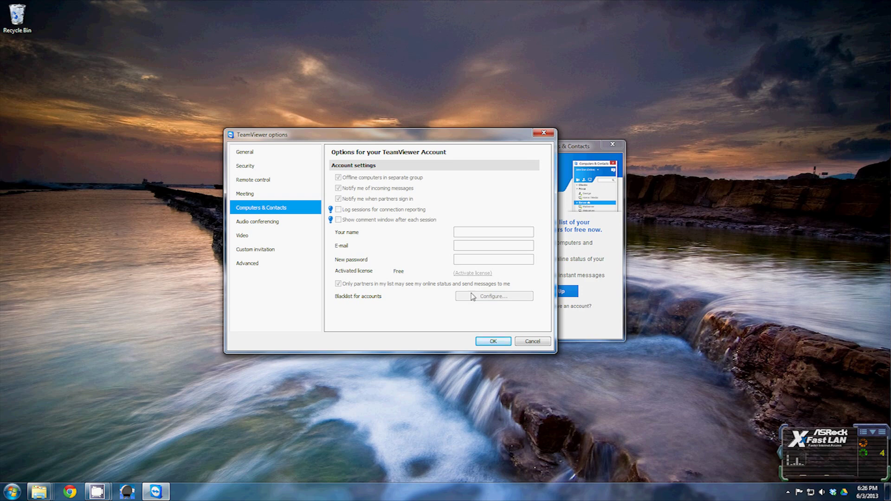
# Go through the Audio conferencing, Video and Custom invitation pages to the Advanced page.
pyautogui.click(264, 223)
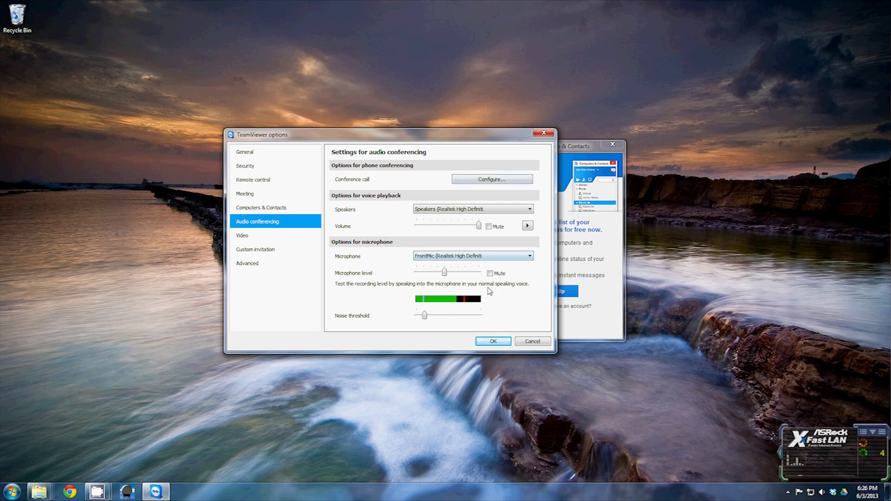
pyautogui.click(249, 239)
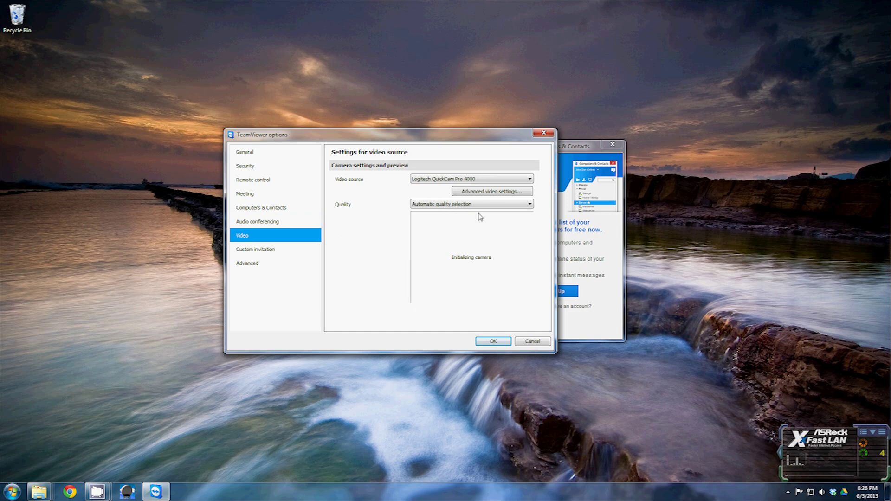
pyautogui.click(262, 250)
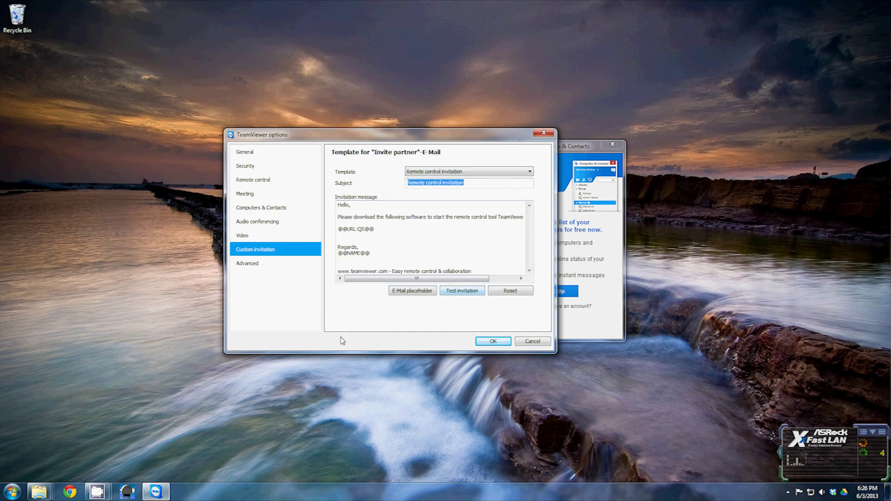
pyautogui.click(258, 265)
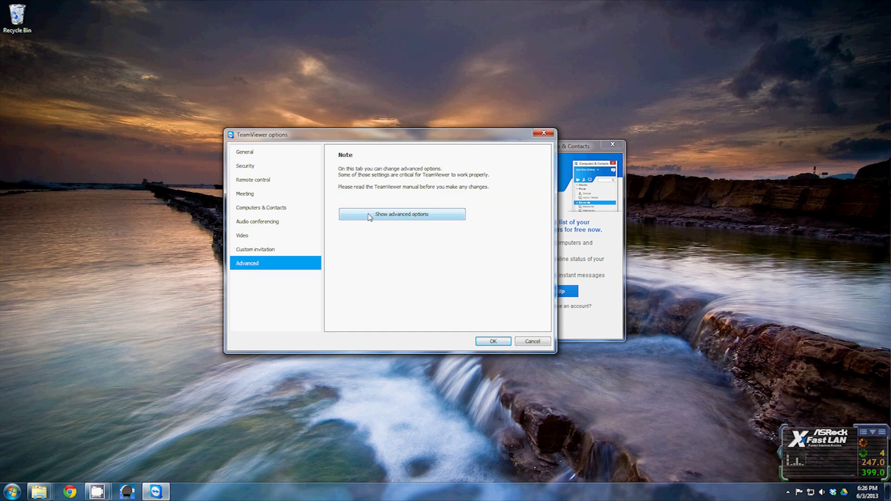
# Expand the full advanced settings list with 'Show advanced options'.
pyautogui.click(369, 217)
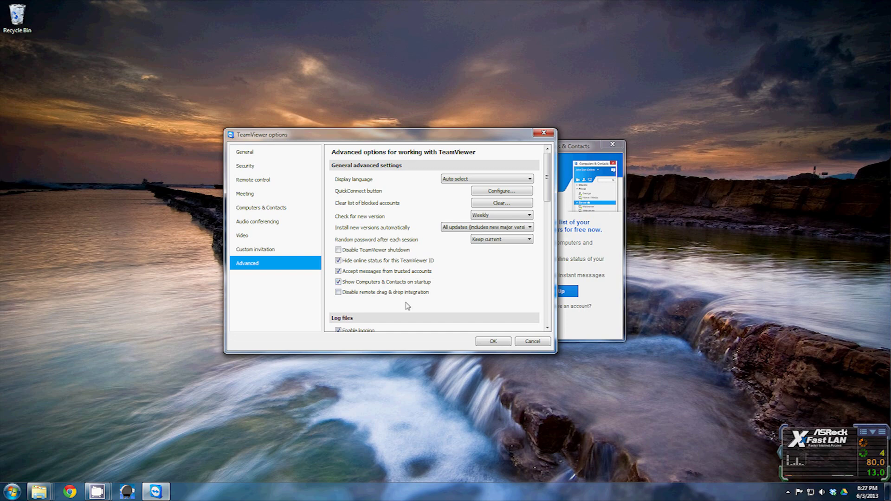
pyautogui.moveTo(338, 256)
pyautogui.moveTo(548, 184); pyautogui.dragTo(552, 213)
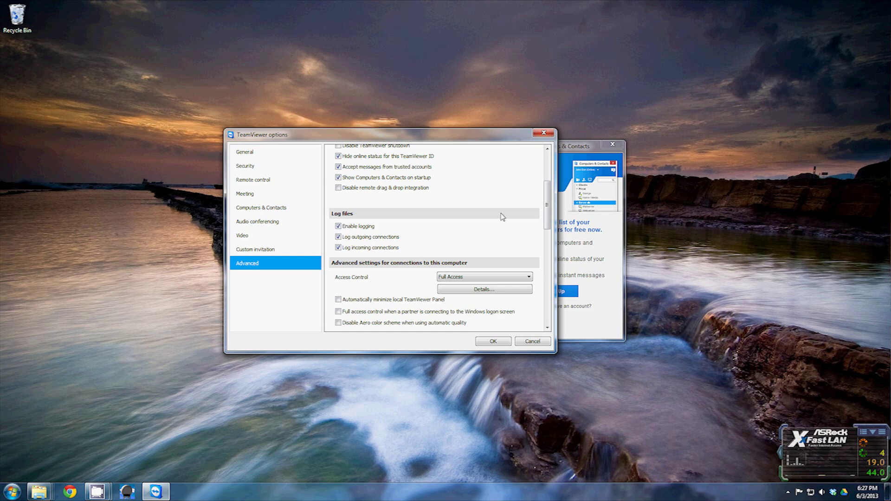
pyautogui.moveTo(549, 203); pyautogui.dragTo(549, 199)
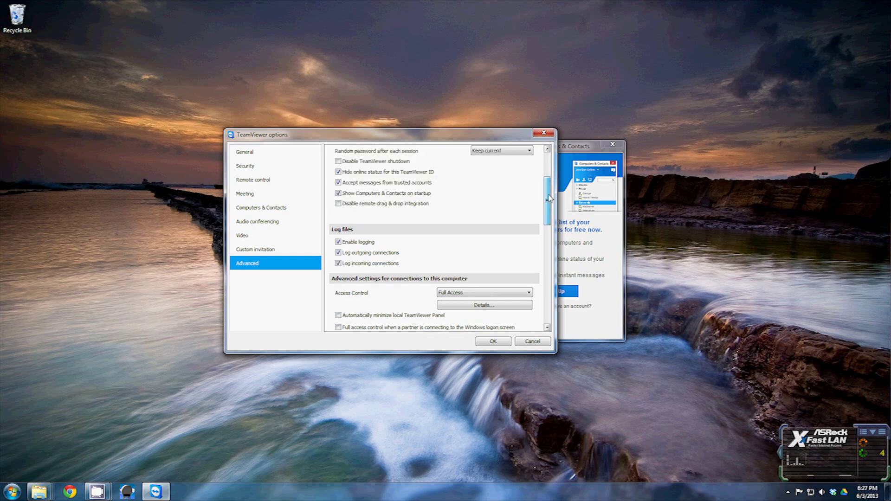
# Scroll through Log files and connection settings, showing logging enabled and Access Control at Full Access.
pyautogui.scroll(1, 393, 236)
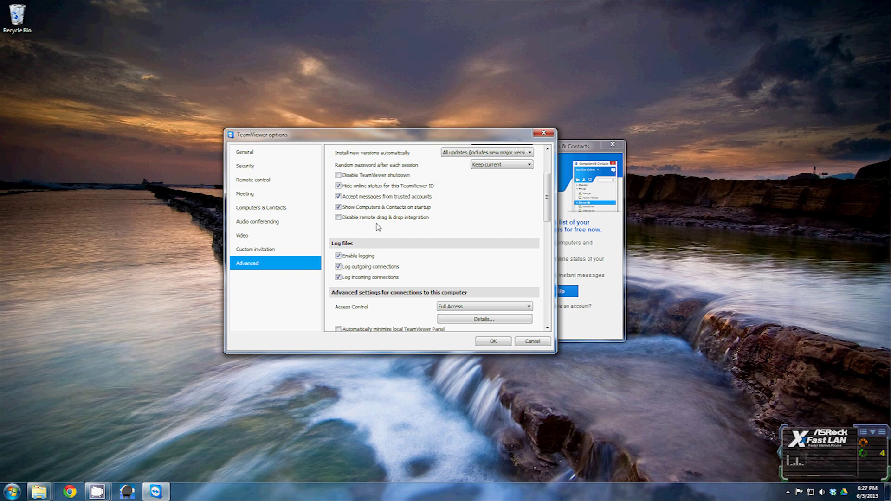
pyautogui.moveTo(548, 198); pyautogui.dragTo(553, 209)
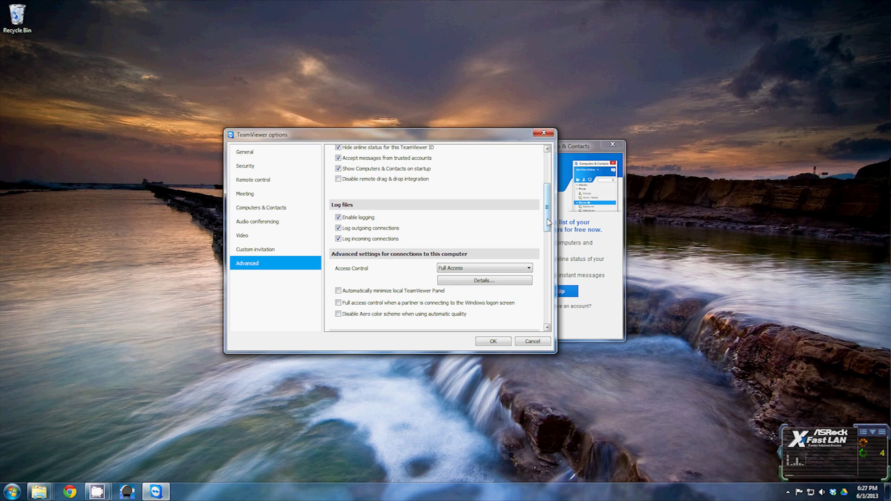
pyautogui.scroll(-1, 443, 206)
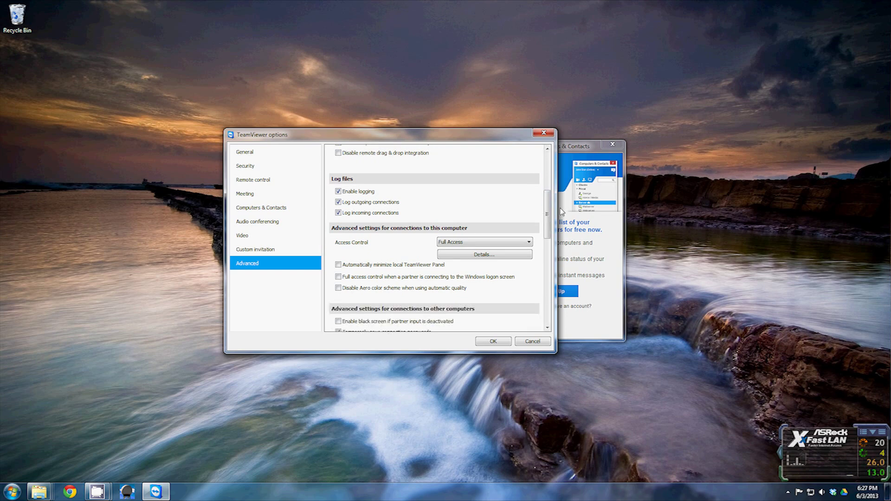
pyautogui.moveTo(561, 208); pyautogui.dragTo(556, 215)
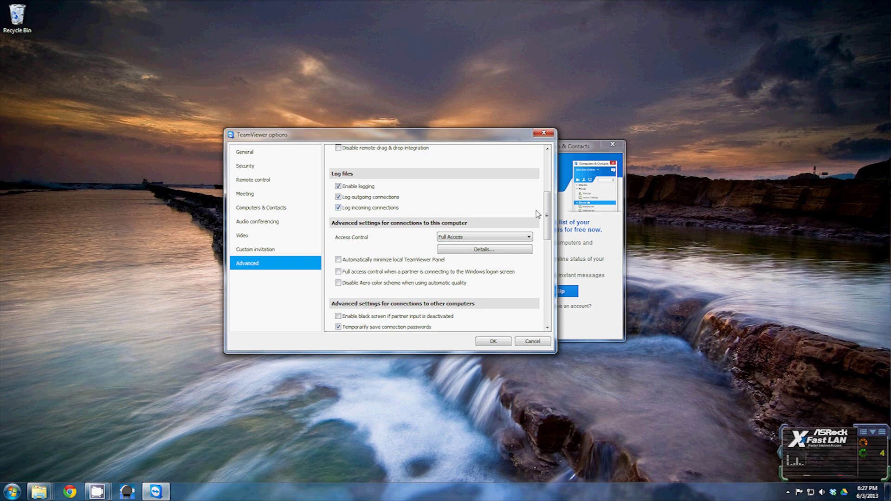
pyautogui.scroll(-1, 547, 211)
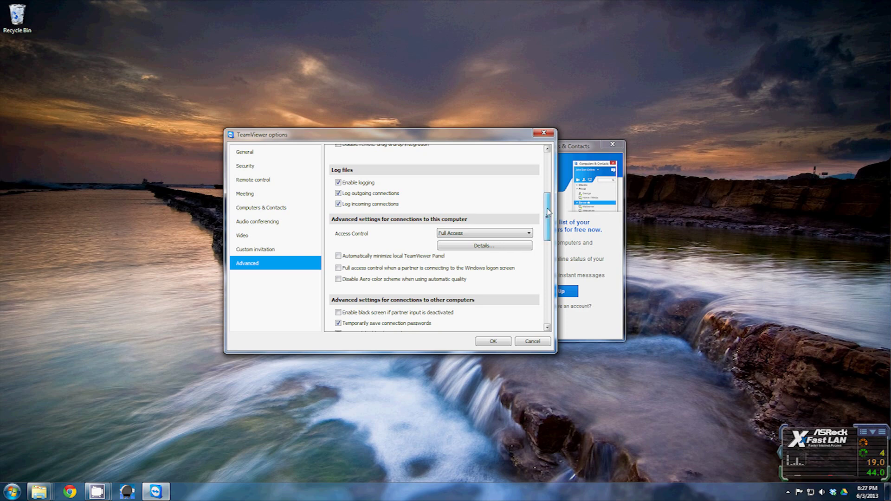
pyautogui.moveTo(548, 211); pyautogui.dragTo(553, 222)
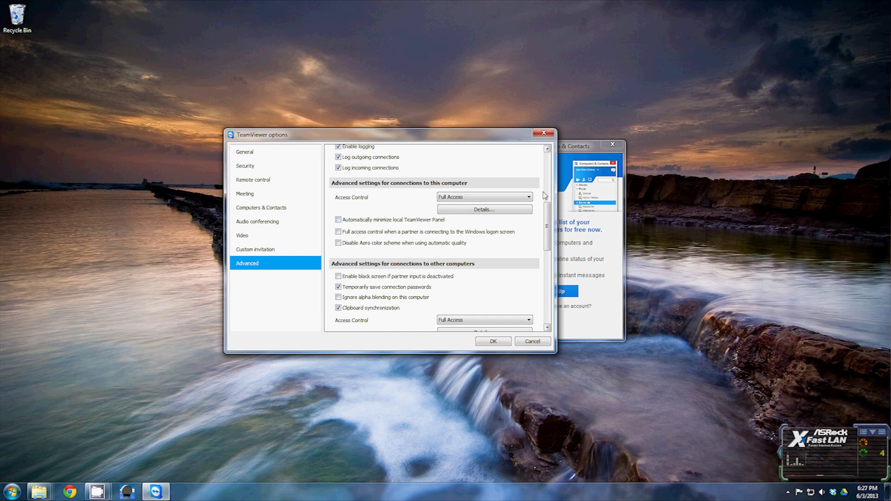
pyautogui.click(528, 198)
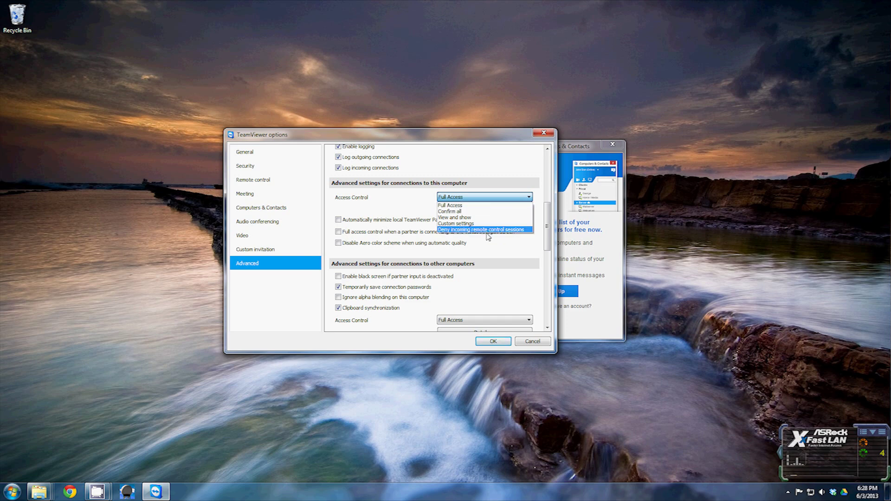
pyautogui.click(468, 206)
pyautogui.click(471, 210)
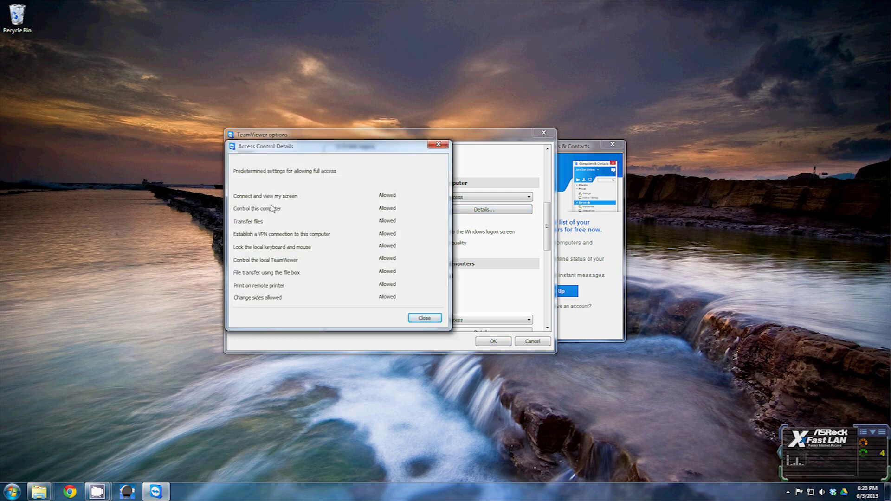
pyautogui.click(426, 318)
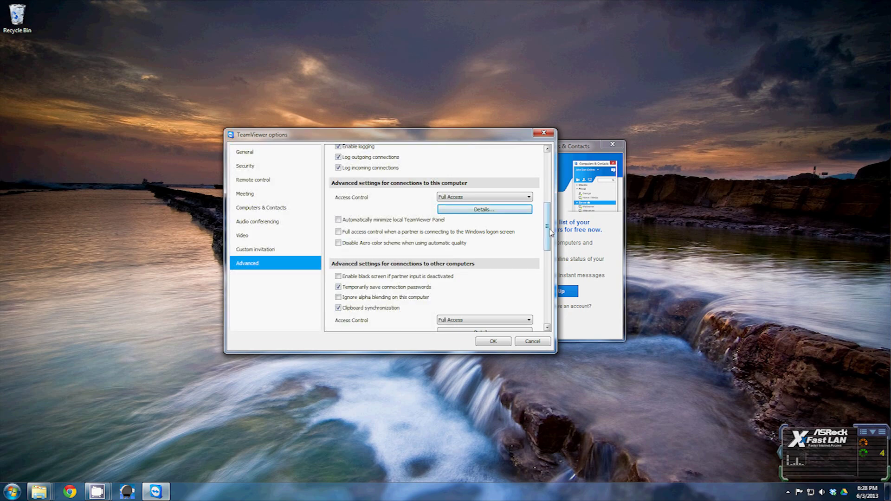
# Scroll through Advanced network and TeamViewer options settings, then close the options dialog with OK.
pyautogui.moveTo(550, 232); pyautogui.dragTo(561, 296)
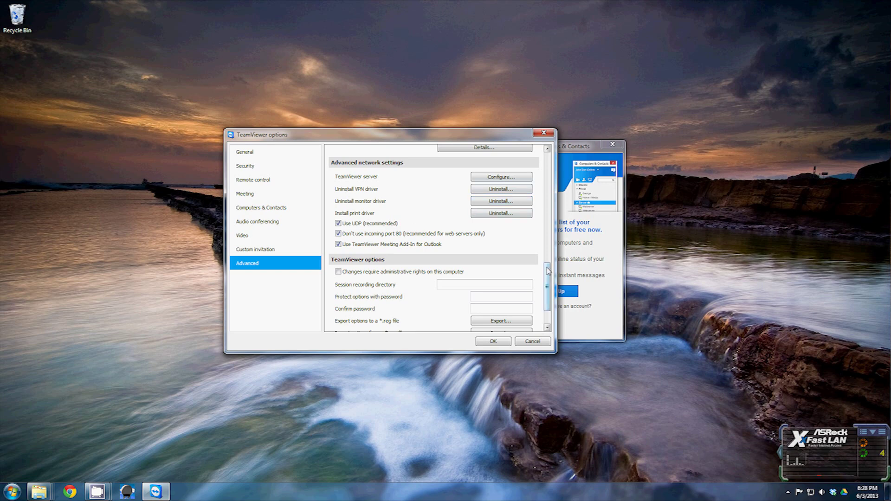
pyautogui.moveTo(548, 271); pyautogui.dragTo(550, 284)
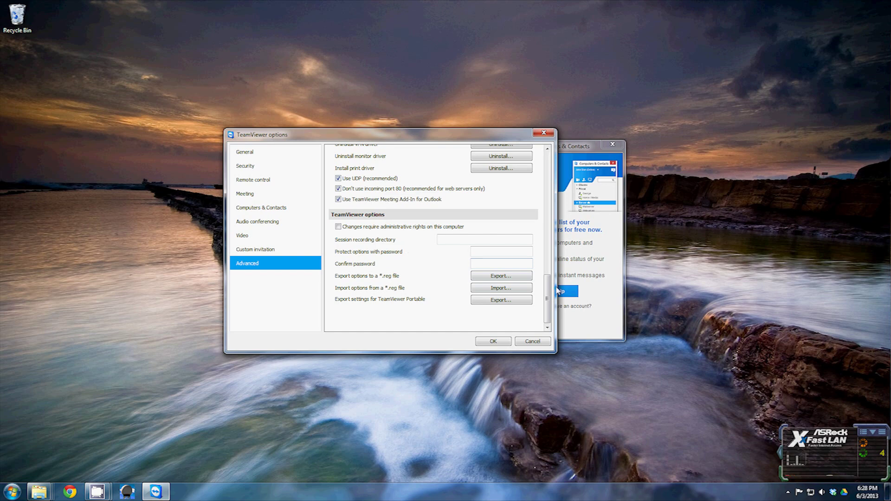
pyautogui.moveTo(558, 290); pyautogui.dragTo(551, 276)
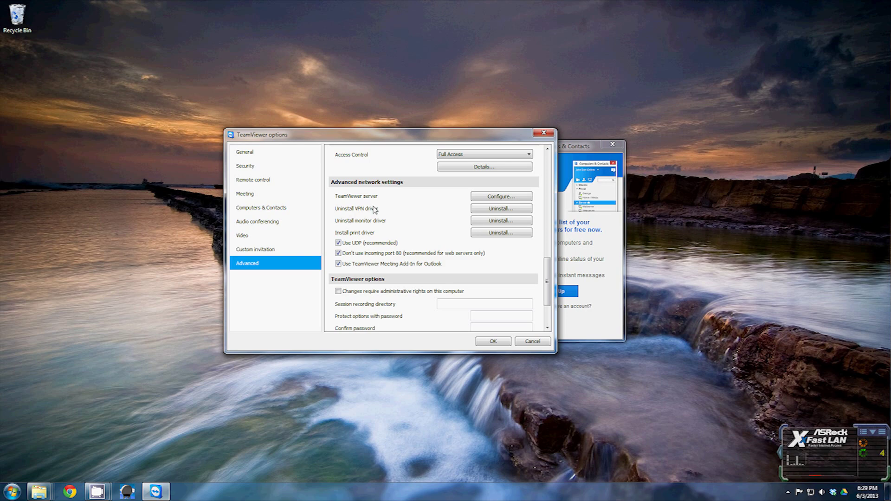
pyautogui.click(533, 342)
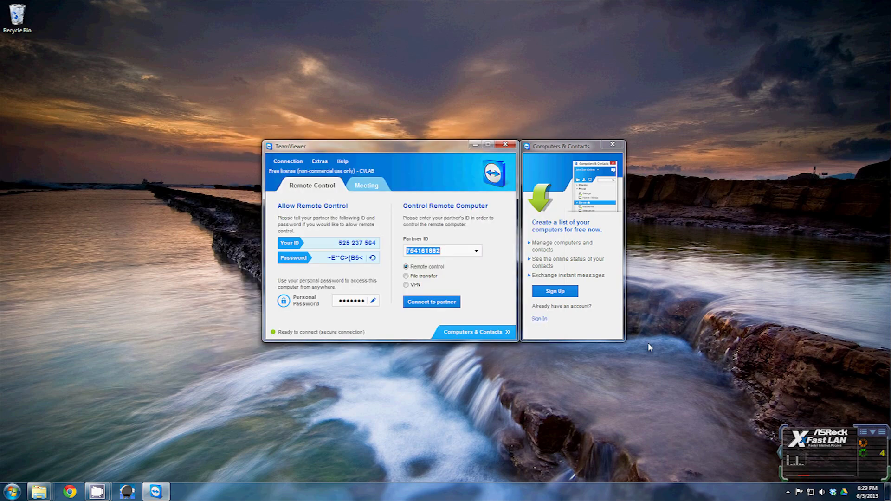